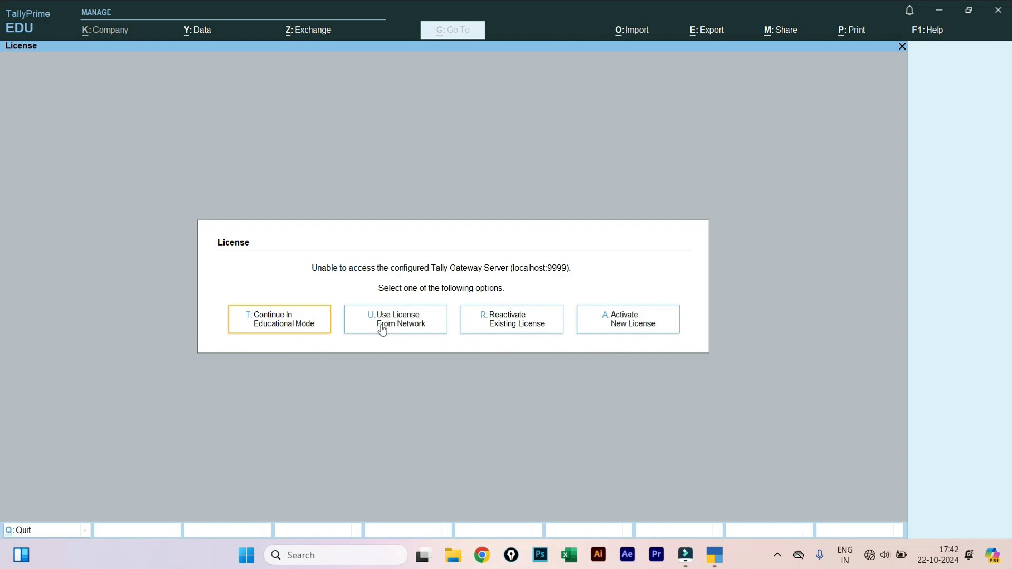
- Dismiss the License dialog by choosing Continue In Educational Mode
left_click(314, 326)
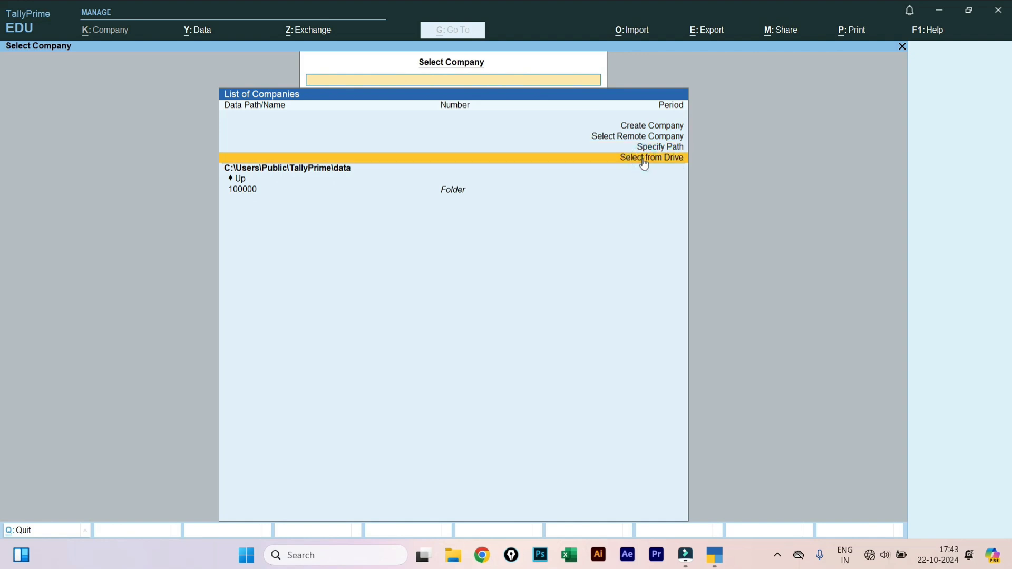
- Switch the company list to Select from Drive to show C:\, D:\, Desktop, Documents and Downloads
left_click(640, 159)
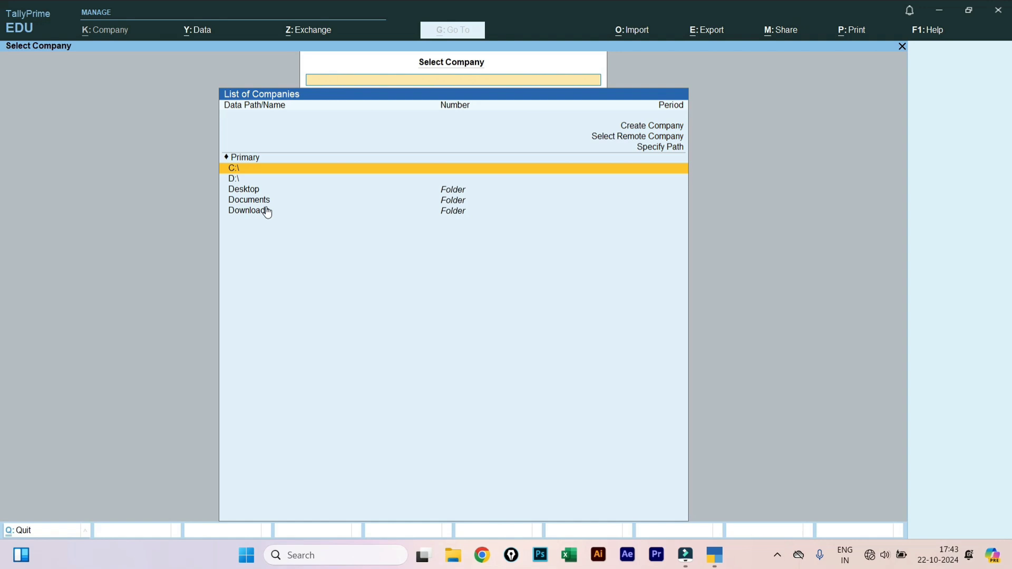
left_click(645, 130)
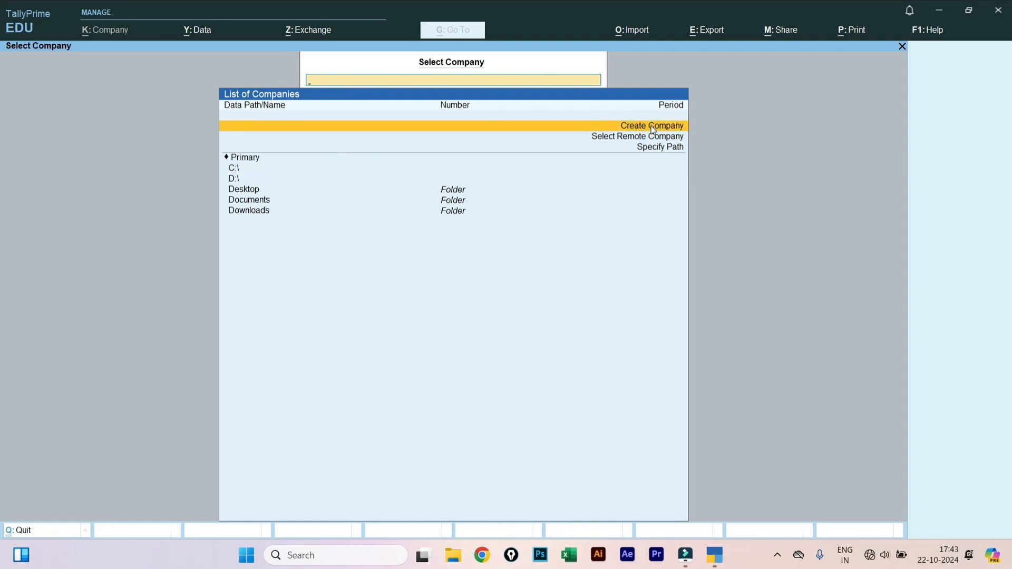
- Start a new company, accept the default data path, then quit Company Creation unsaved
left_click(651, 127)
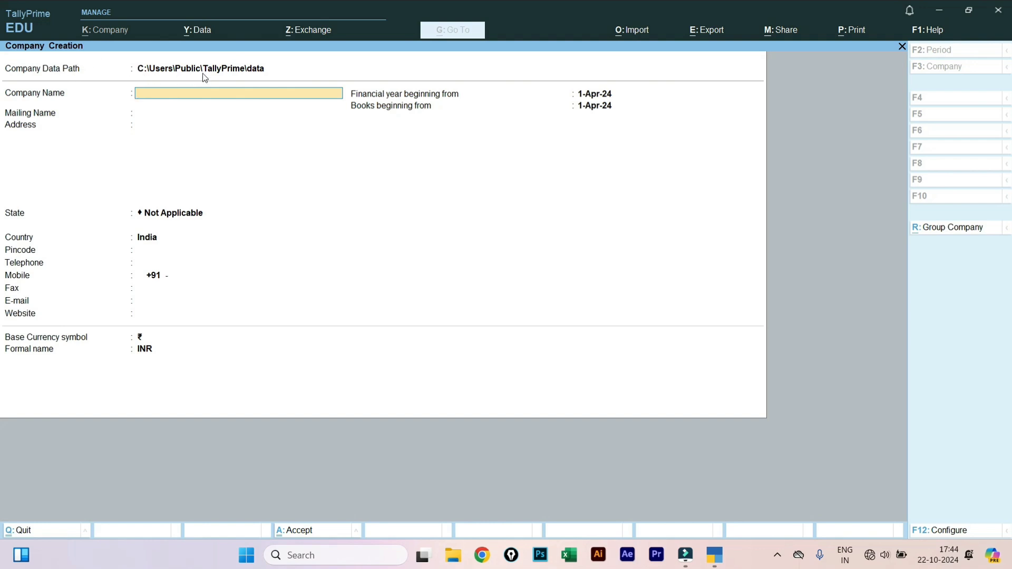
left_click(248, 73)
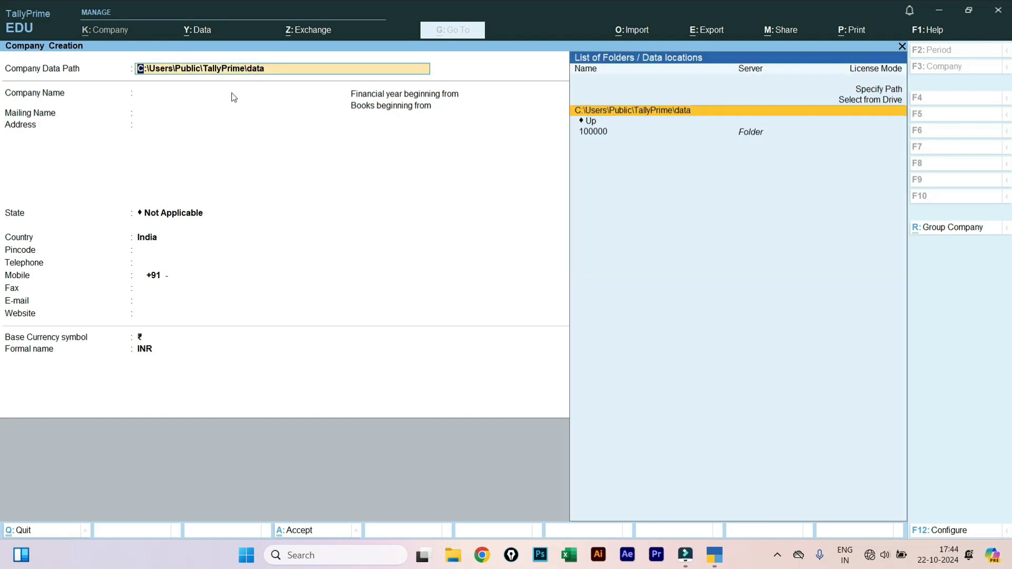
left_click(156, 95)
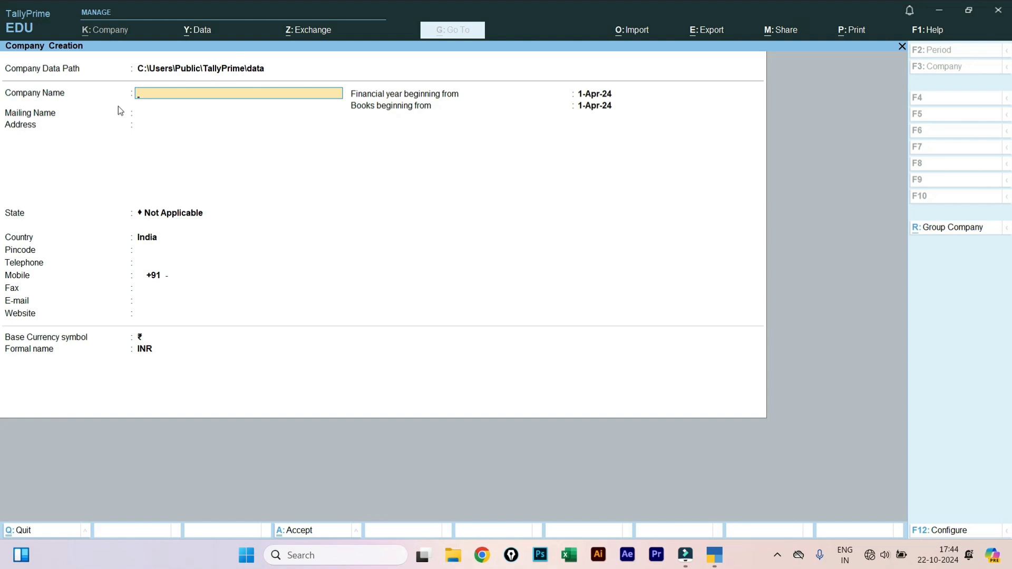
key("Escape")
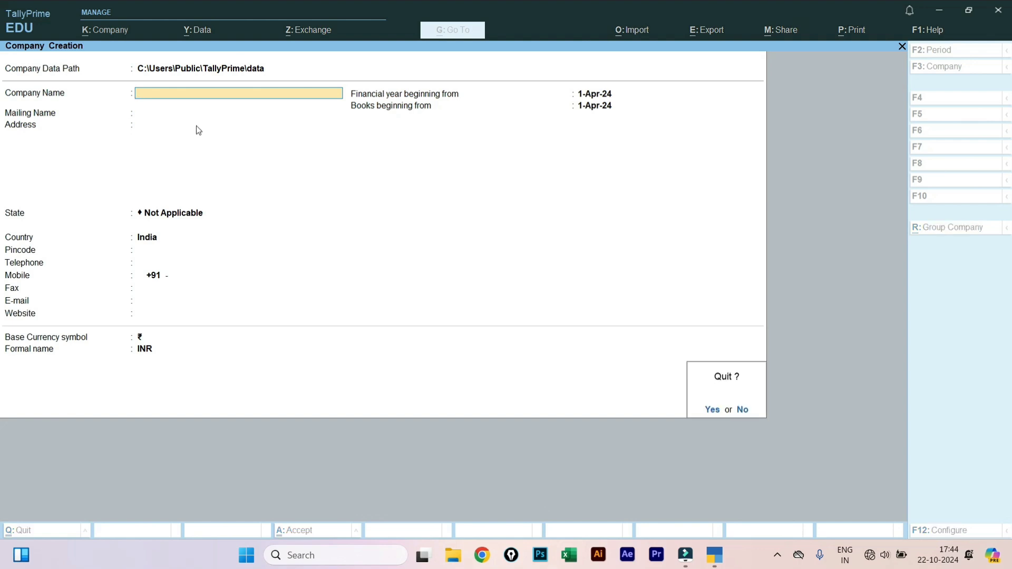
key("y")
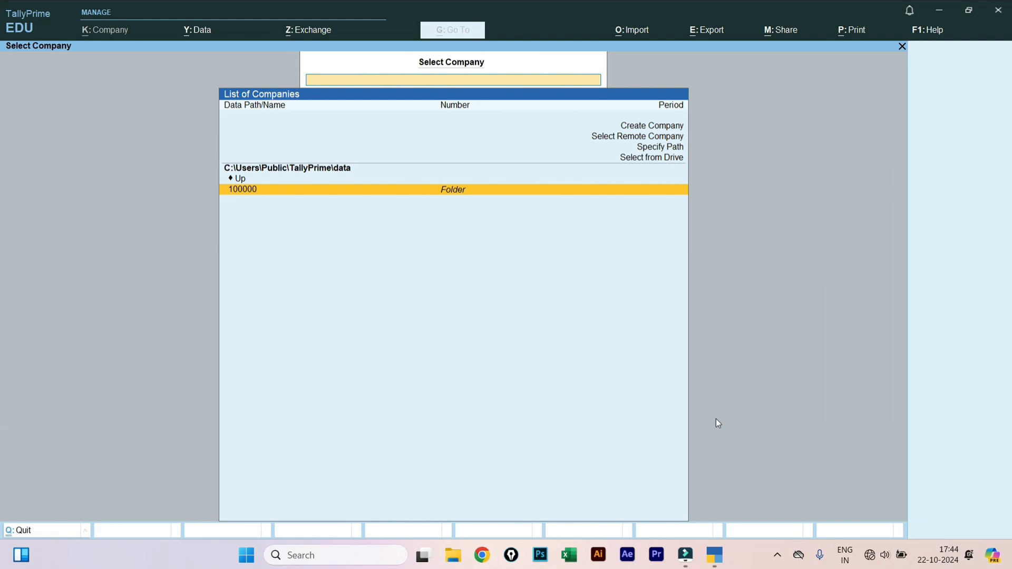
- Decline quitting TallyPrime and reopen a blank Company Creation form on C:\Users\Public\TallyPrime\data
key("Escape")
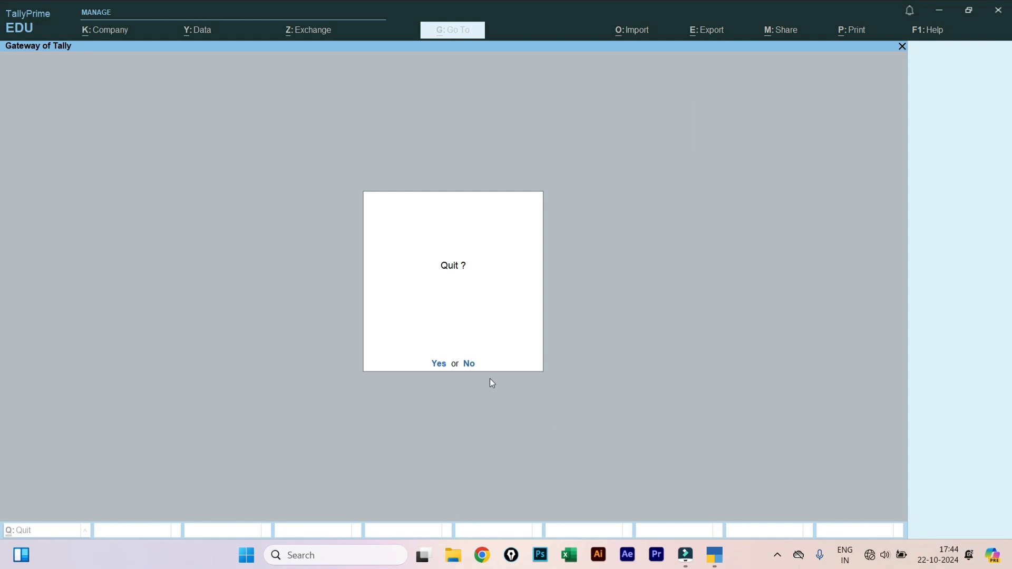
left_click(470, 365)
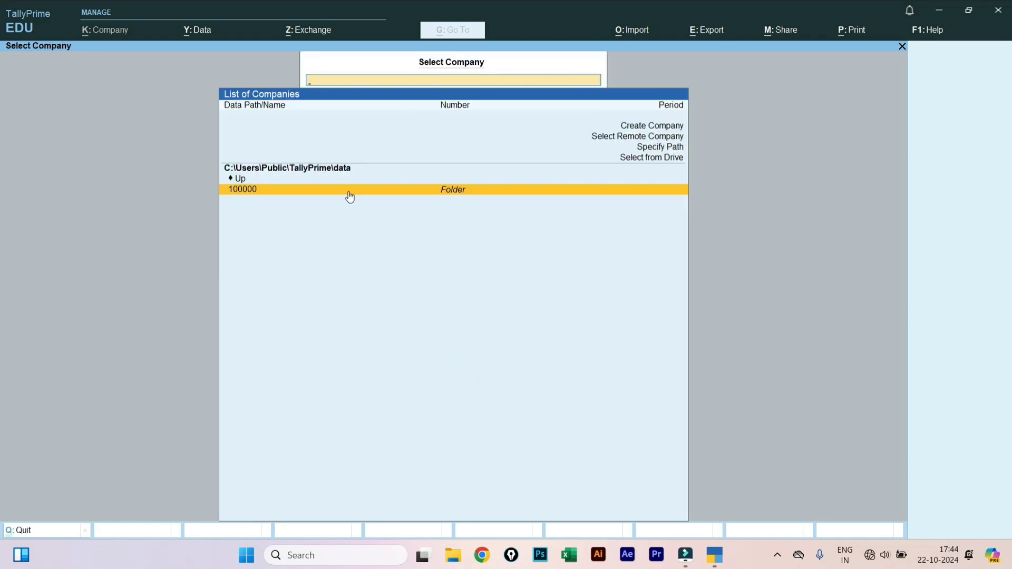
left_click(637, 161)
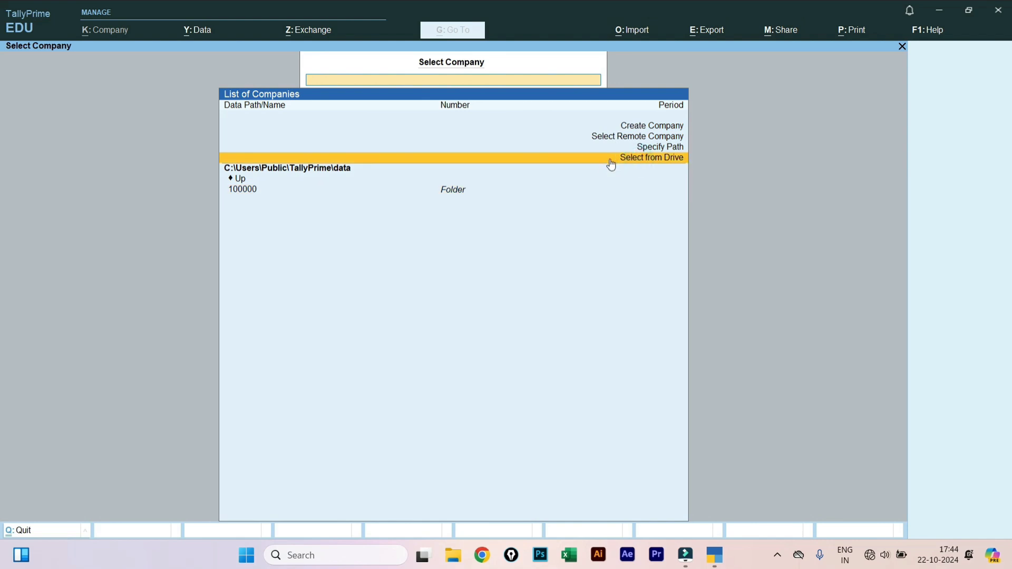
left_click(650, 126)
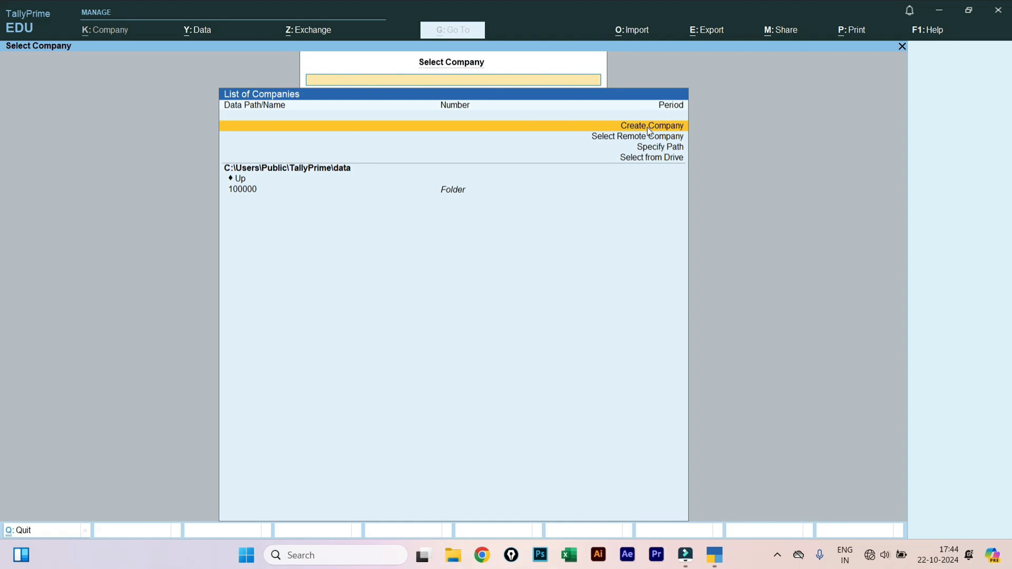
left_click(649, 129)
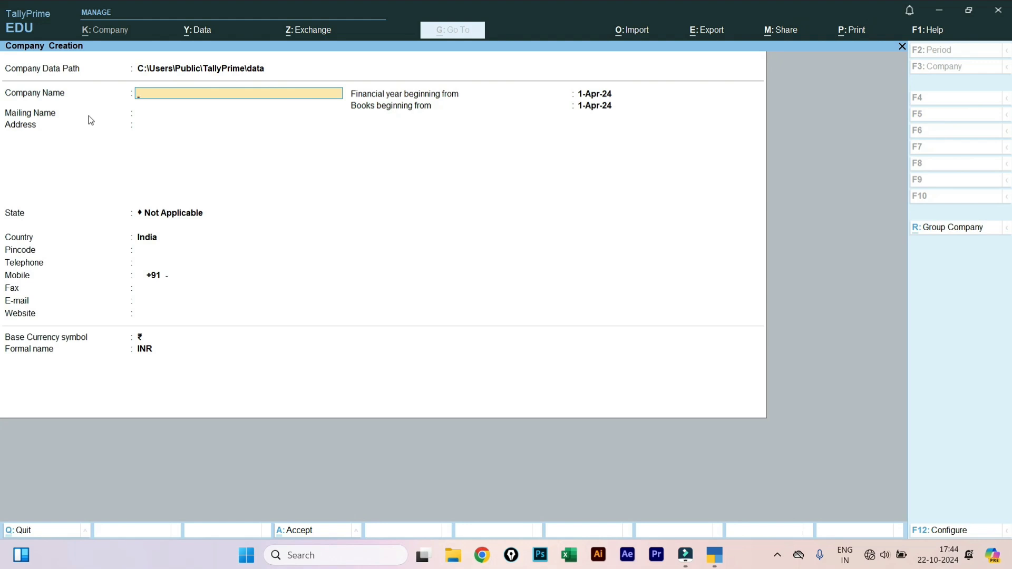
- Name the company SkillGroww, keep the matching mailing name, and enter the street address
type("SkillGroww")
left_click(166, 123)
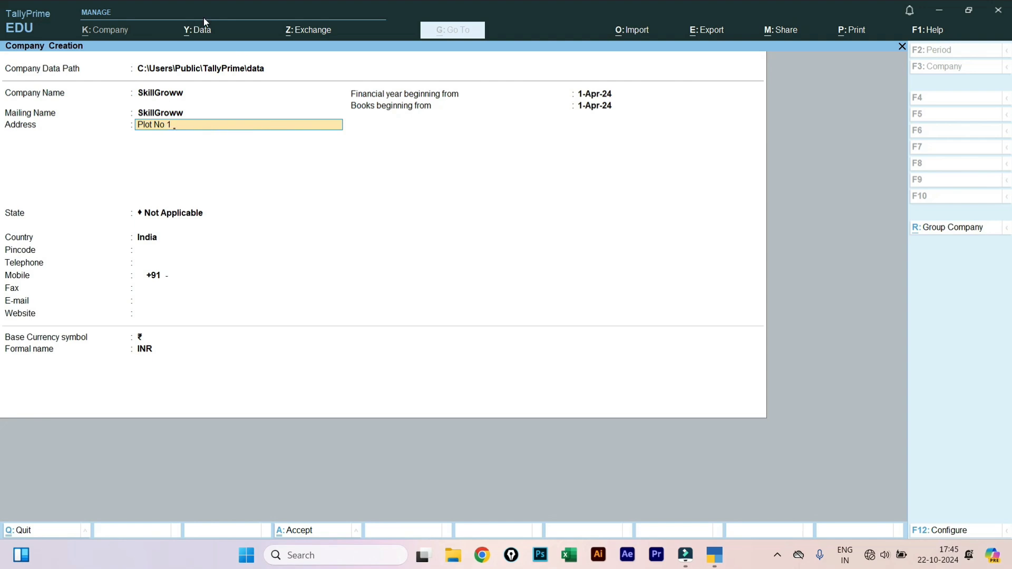
type("Stree")
type("t No")
type(" 1 ")
type("Main R")
type("oar")
type("d")
type(" ci")
type("v")
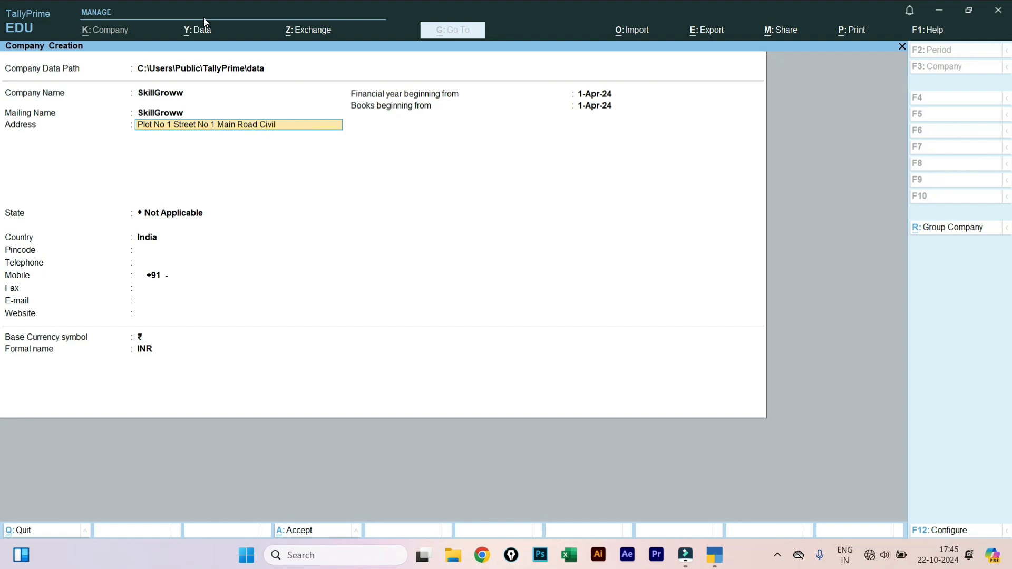
type("il Lines Delhi")
- Set the company's state to Delhi and enter the pincode
left_click(209, 213)
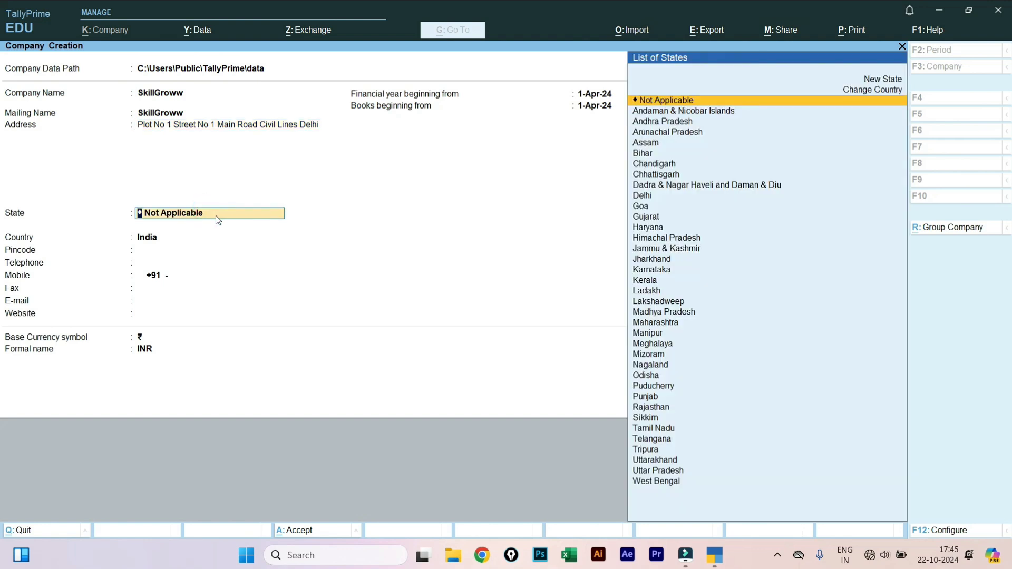
type("De")
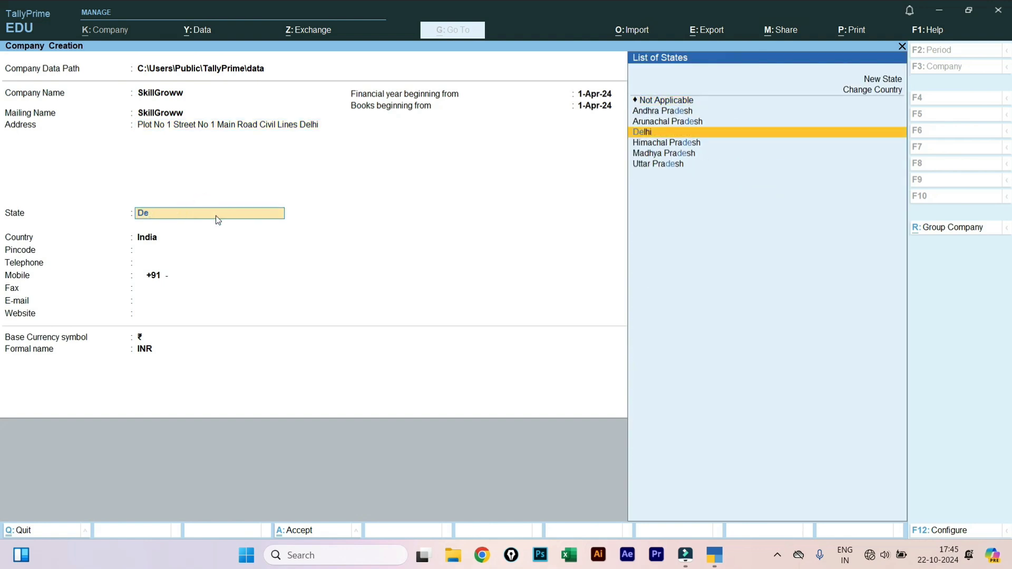
left_click(657, 131)
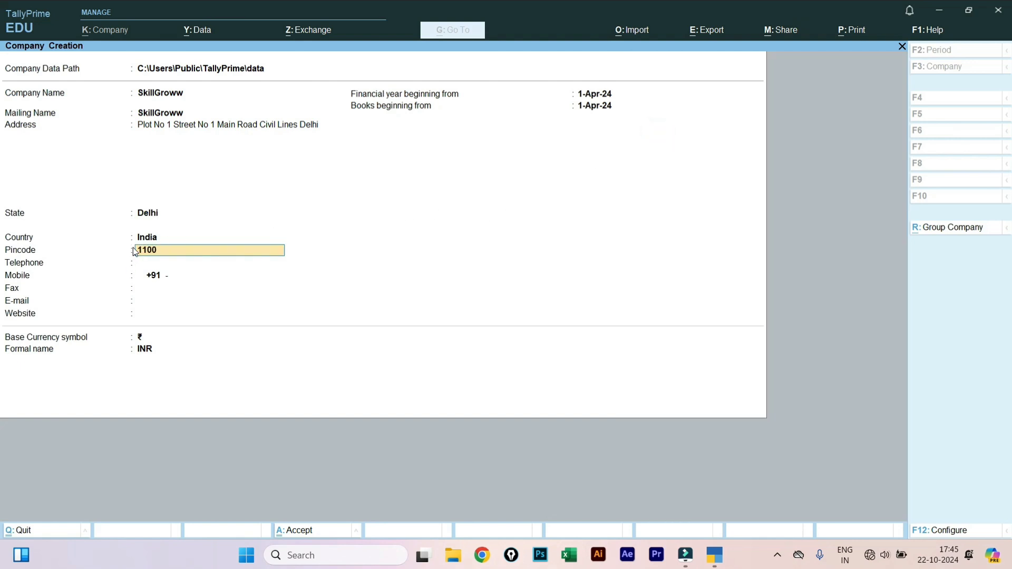
type("110054")
- Enter the company's telephone and mobile numbers
left_click(159, 264)
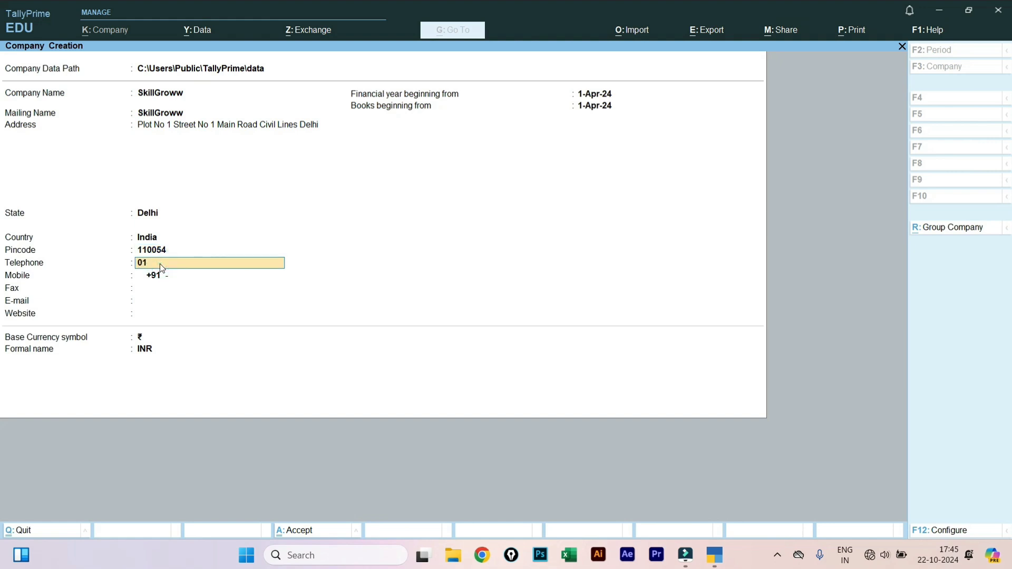
type("784596854")
left_click(169, 279)
left_click(175, 277)
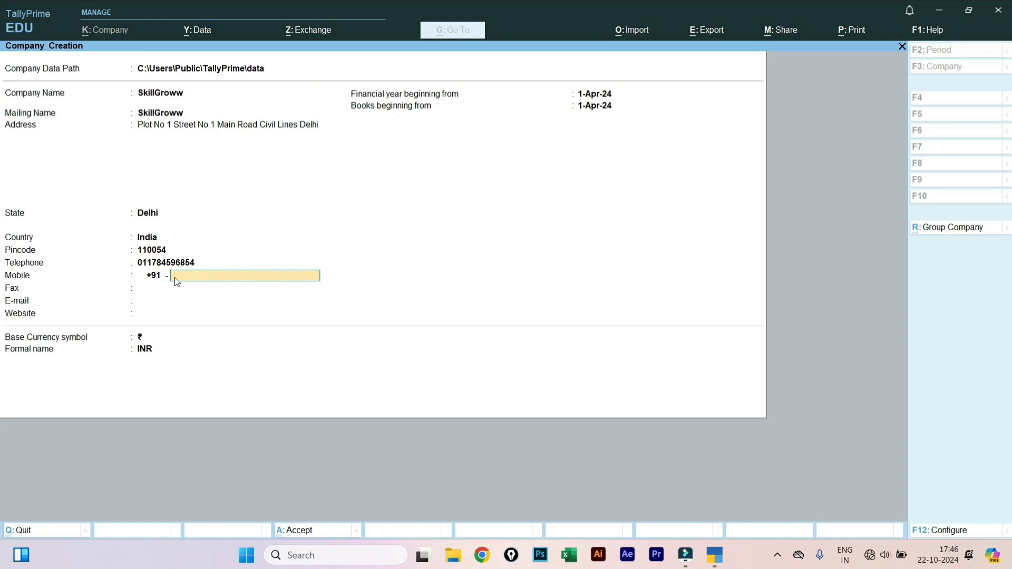
type("9876543210")
- Leave Fax blank, fill in the company e-mail, and keep currency ₹ with formal name INR
left_click(179, 294)
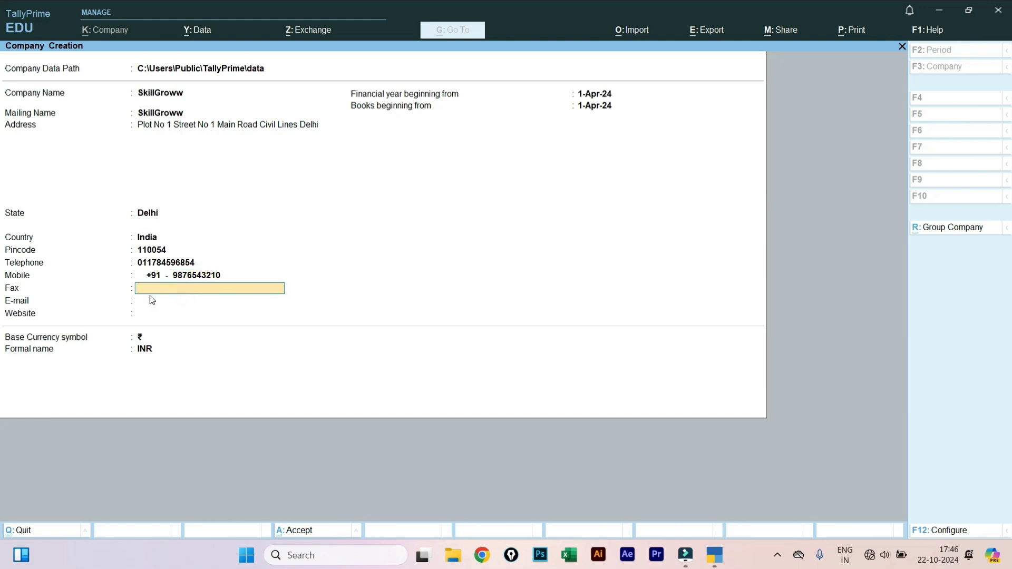
left_click(164, 301)
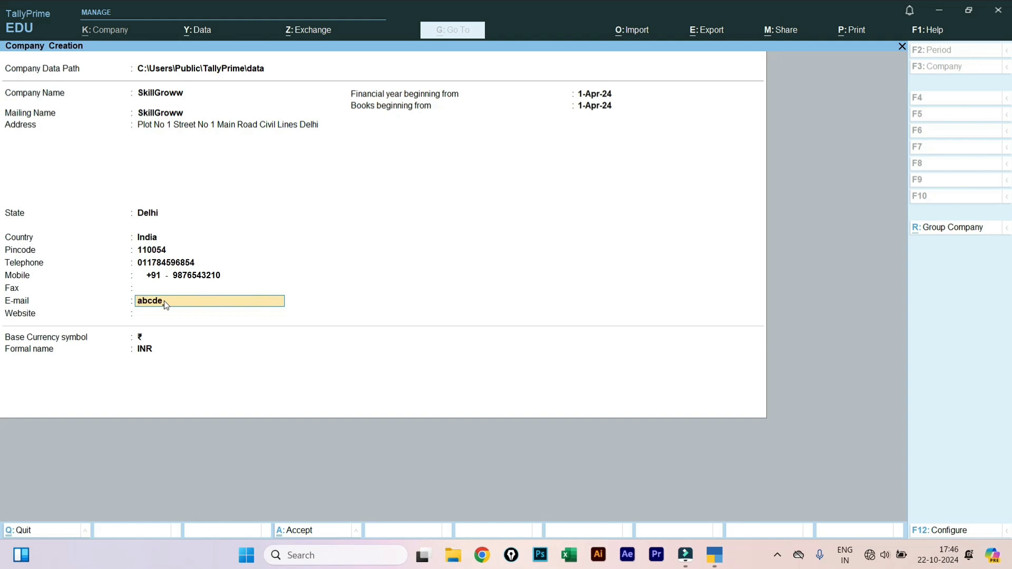
type("gmail.com")
left_click(162, 342)
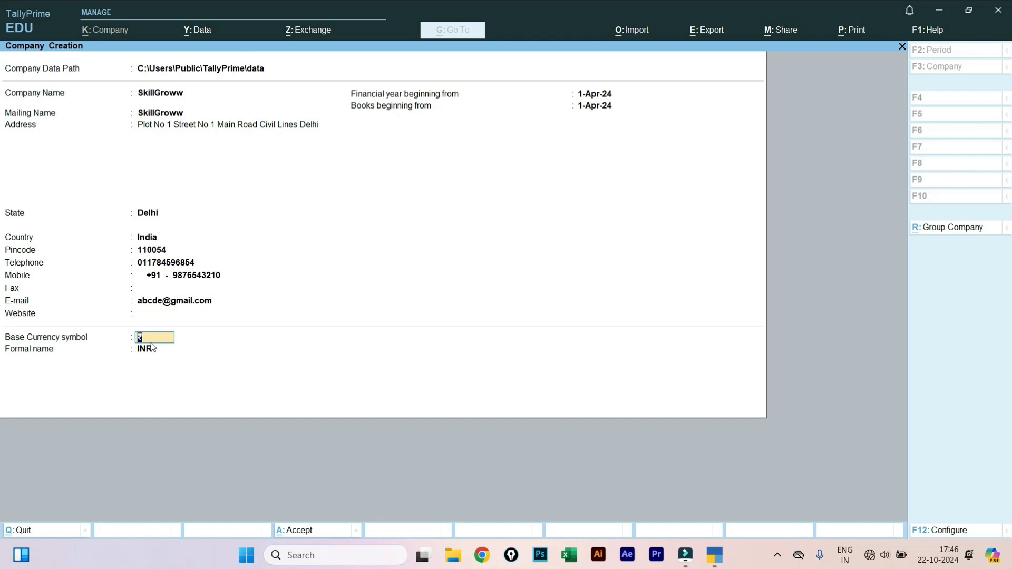
left_click(153, 351)
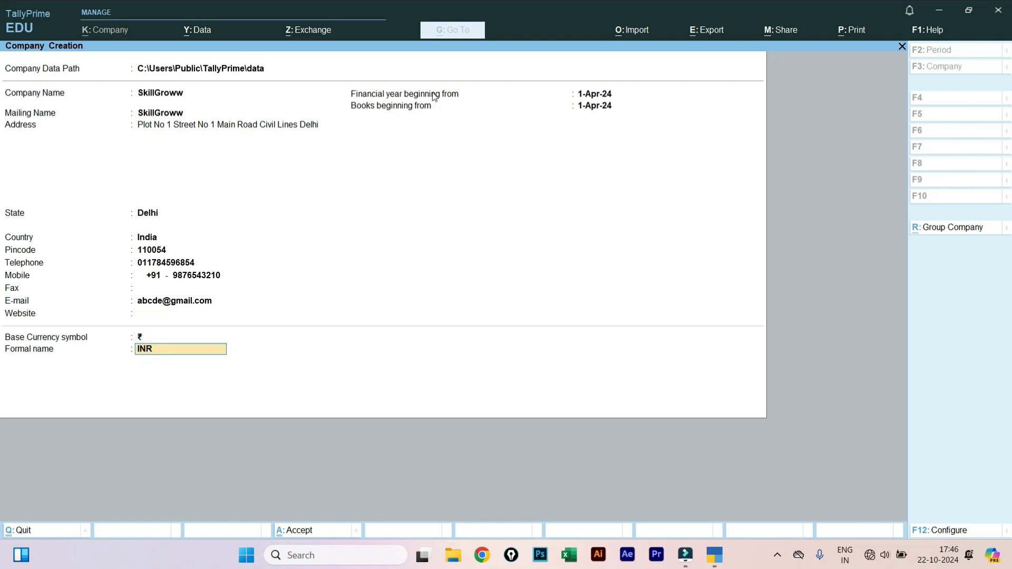
key("Return")
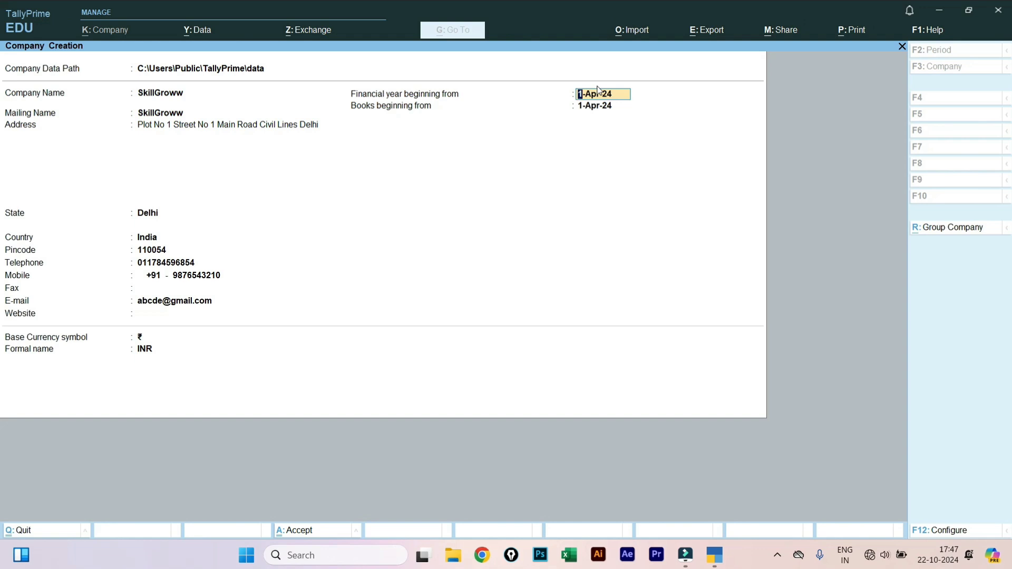
- Keep 1-Apr-24 for both financial year and books beginning, and reach the Accept? prompt
left_click(587, 107)
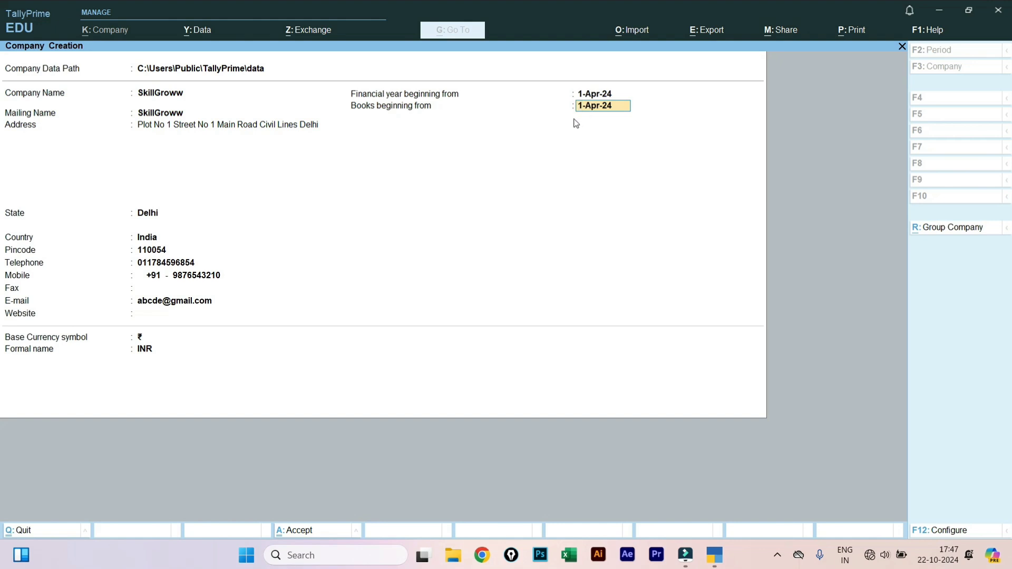
key("Return")
key("Return")
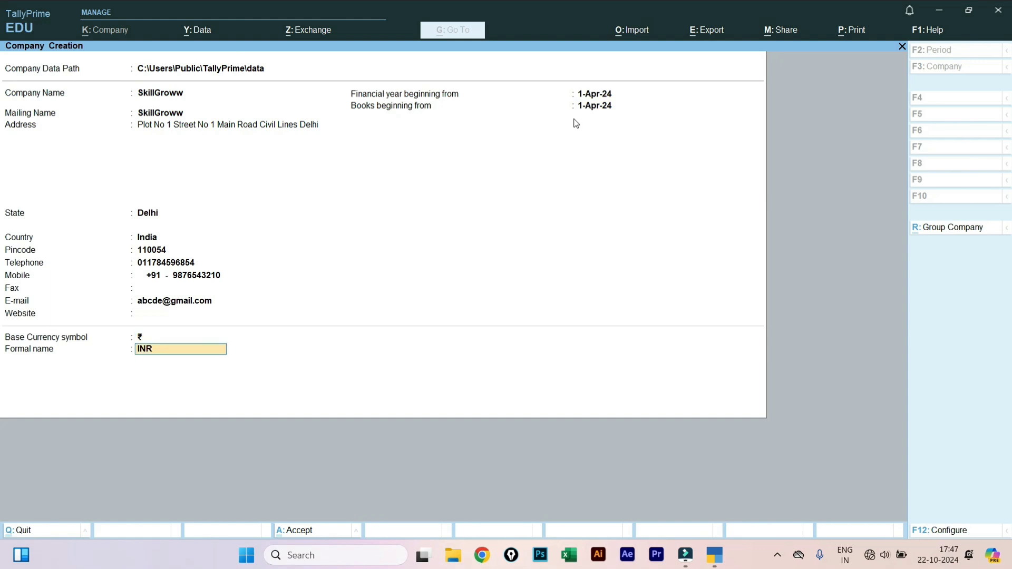
key("Return")
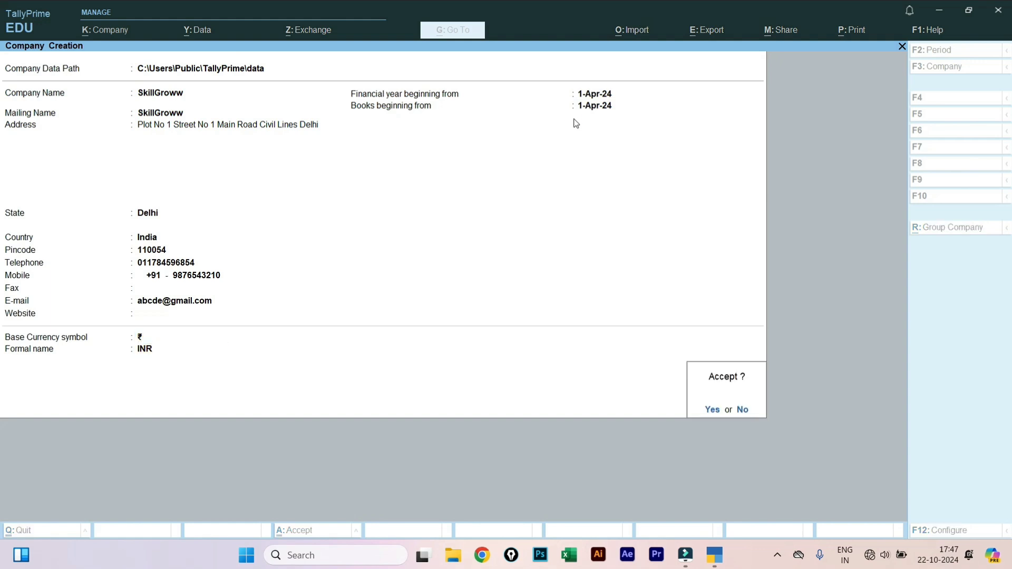
- Accept the form to create SkillGroww and bring up its Company Features screen
key("Return")
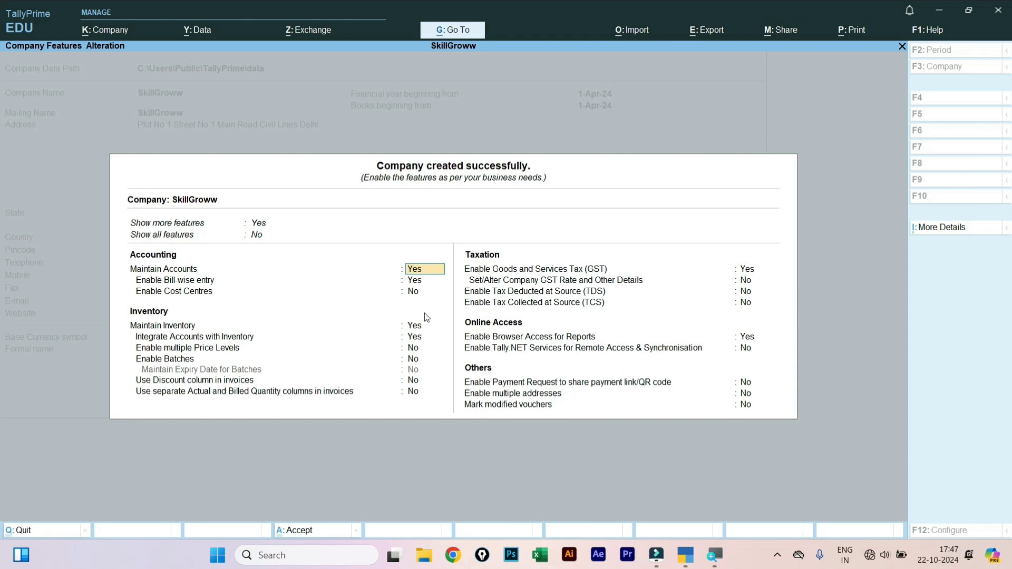
- Accept the Company Features defaults to reach SkillGroww's Gateway of Tally for 1-Apr-24 to 31-Mar-25
key("ctrl+a")
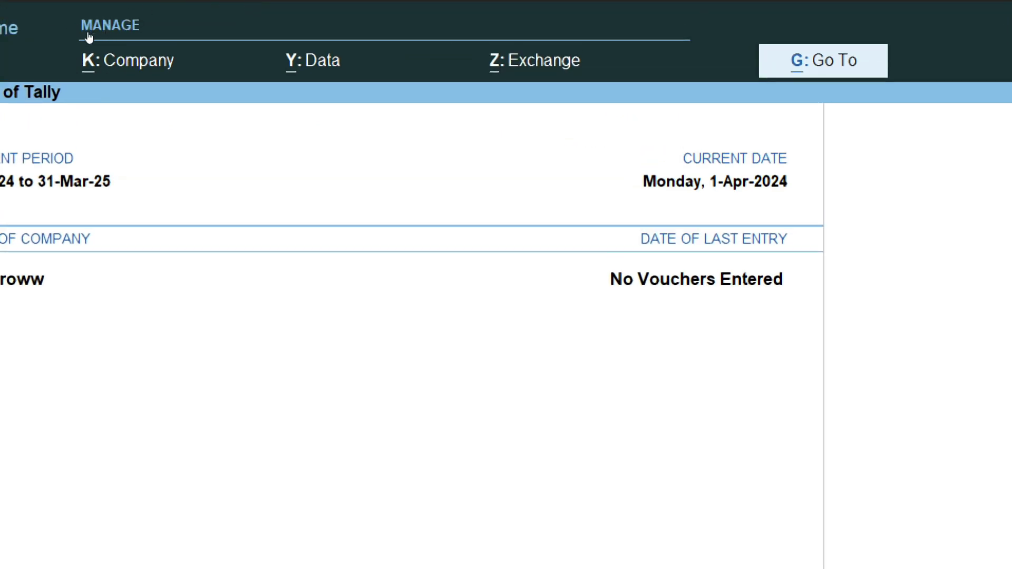
- Glance at the Day Book, close it, then bring up the Company menu with Alt+K
key("k")
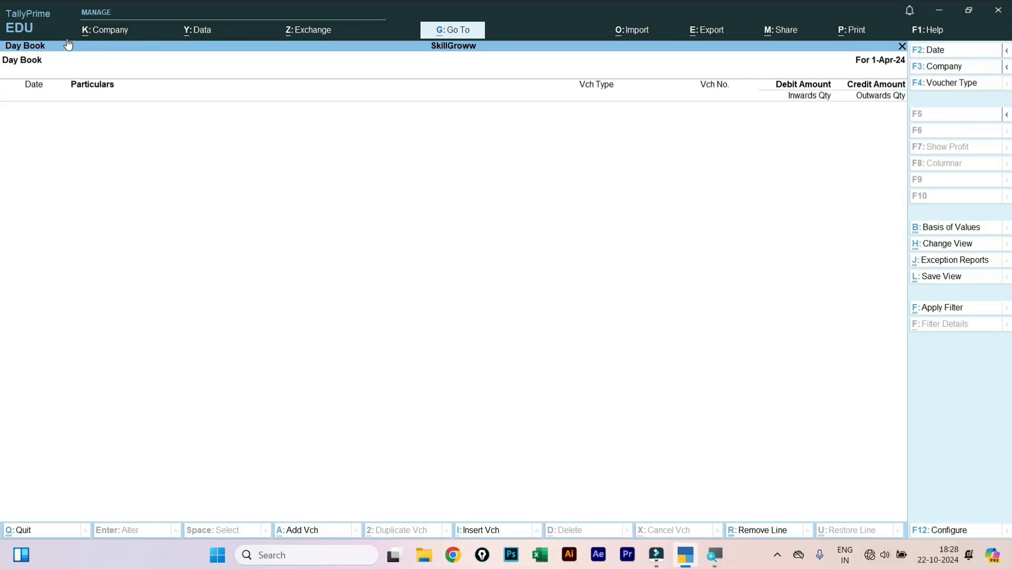
key("Escape")
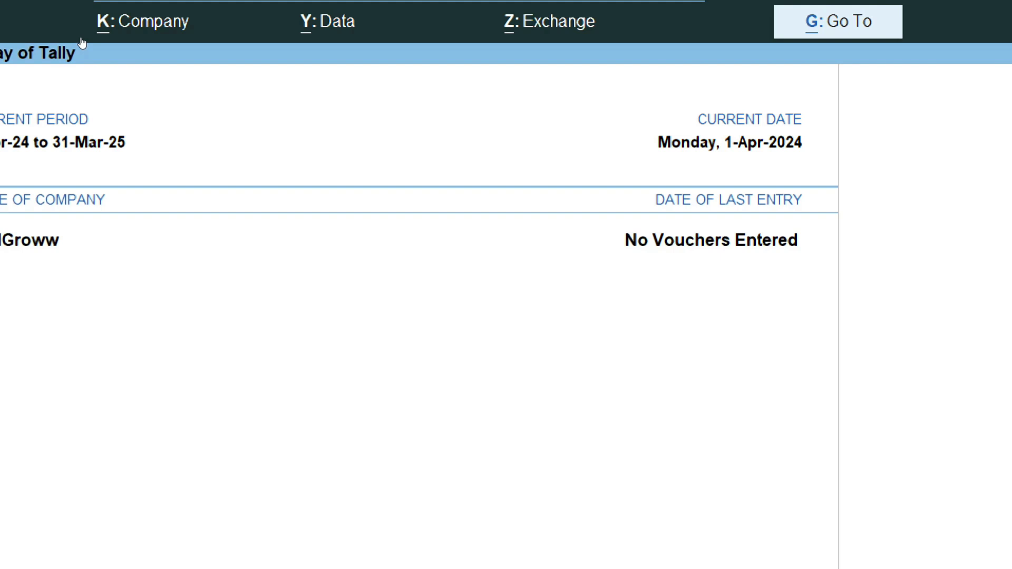
key("alt+k")
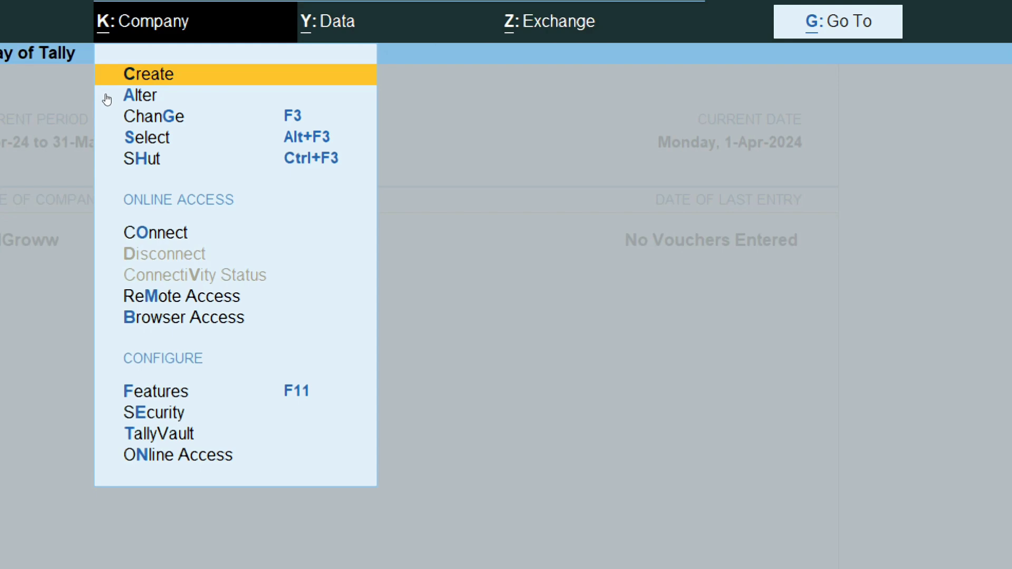
- Choose Shut, then pick Create Company from the company list to start a second company
key("h")
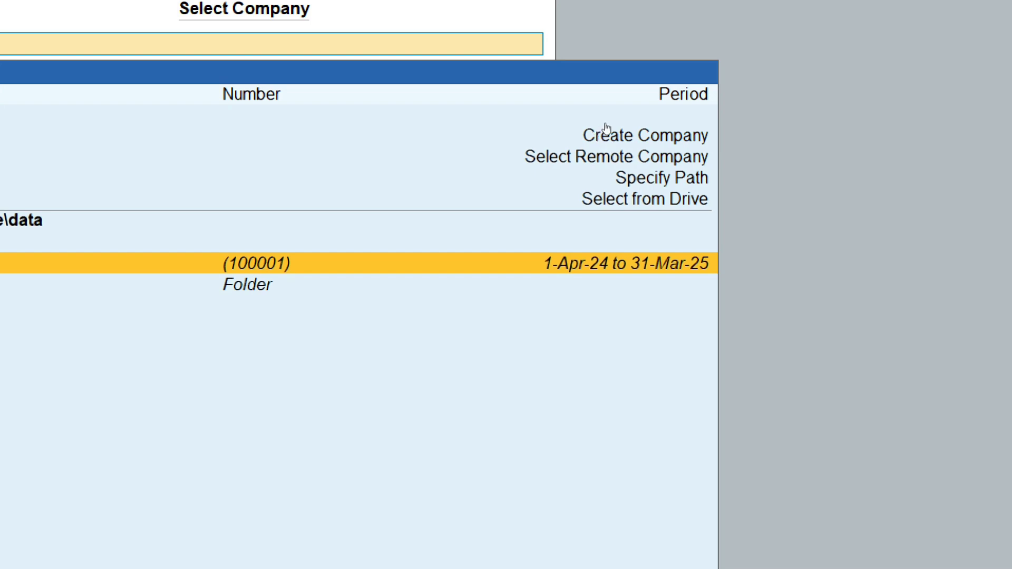
left_click(636, 132)
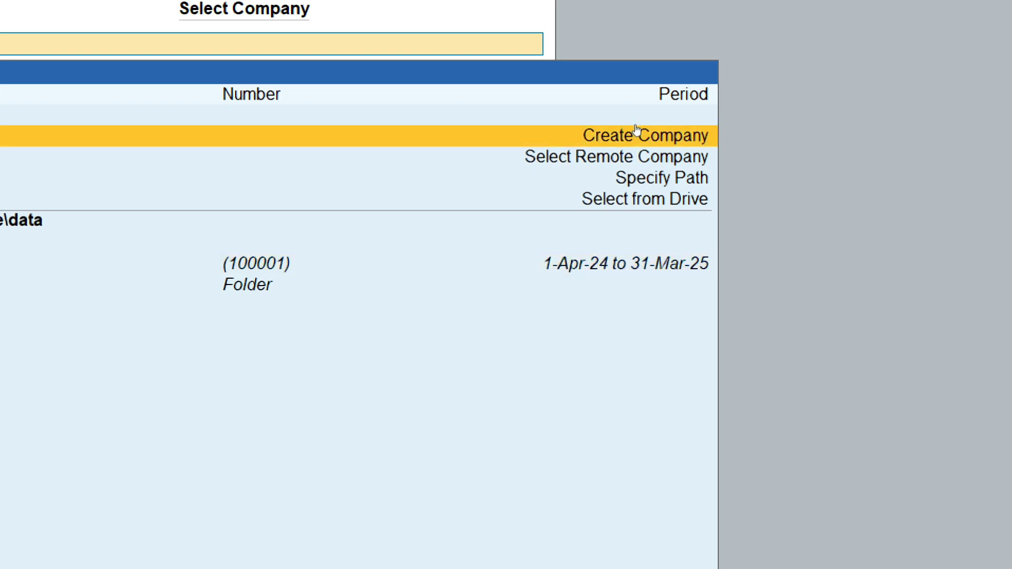
left_click(636, 130)
key("Return")
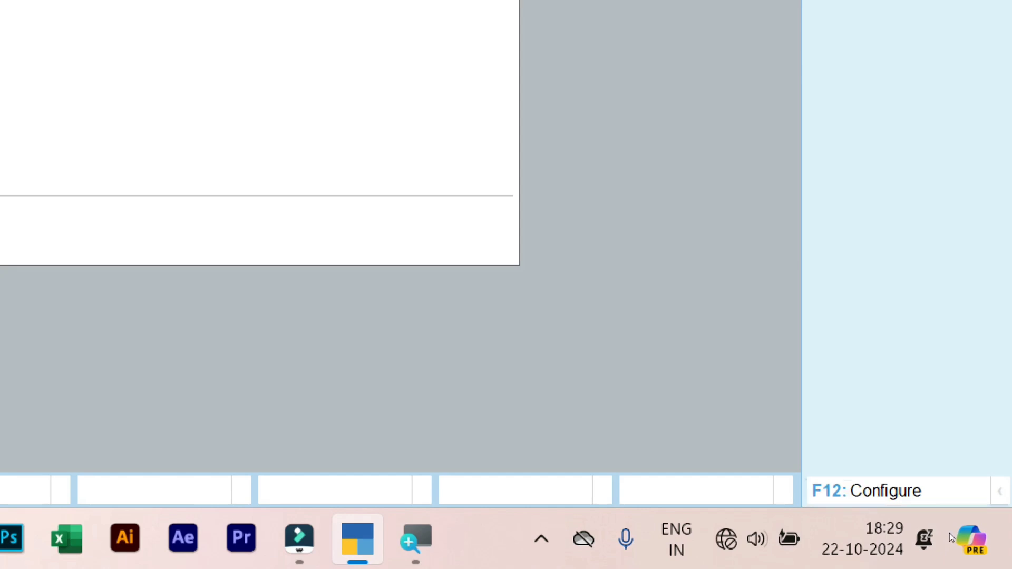
key("F12")
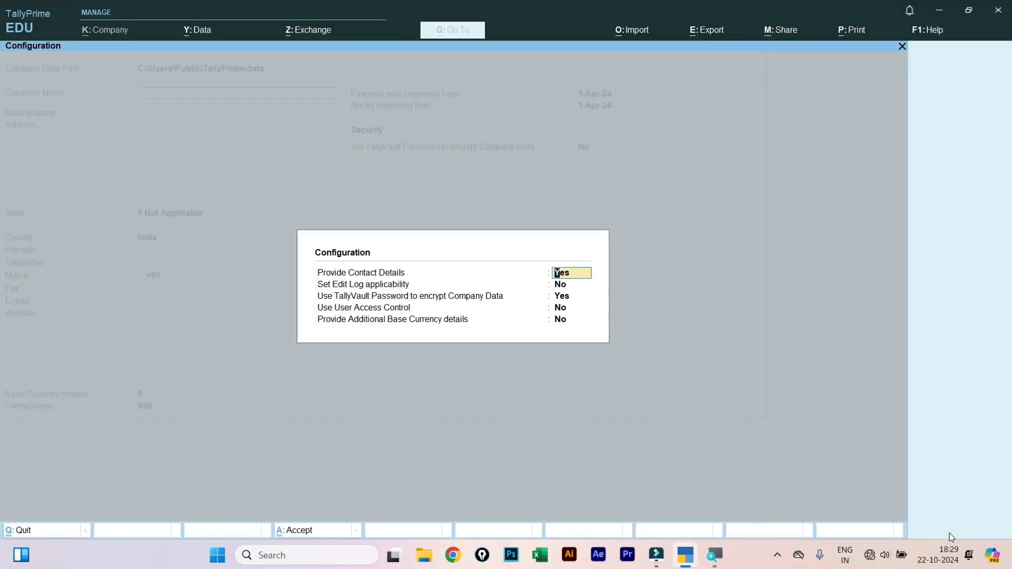
key("Escape")
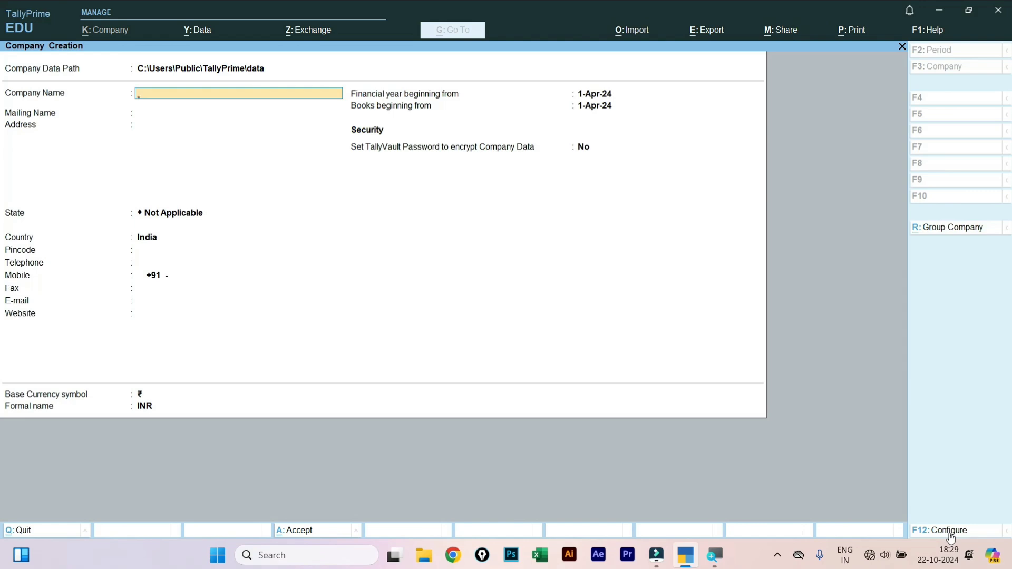
left_click(950, 531)
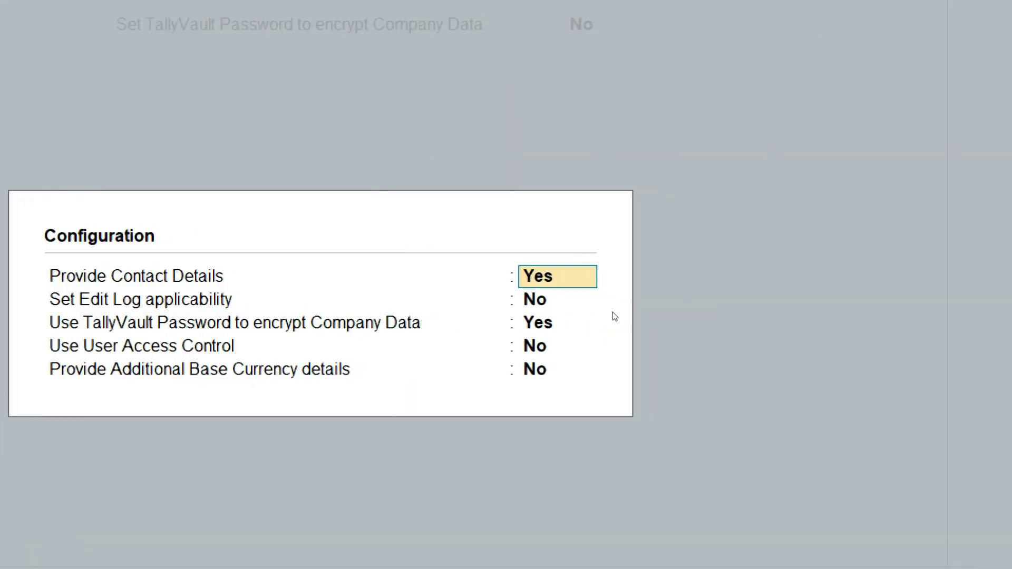
left_click(561, 301)
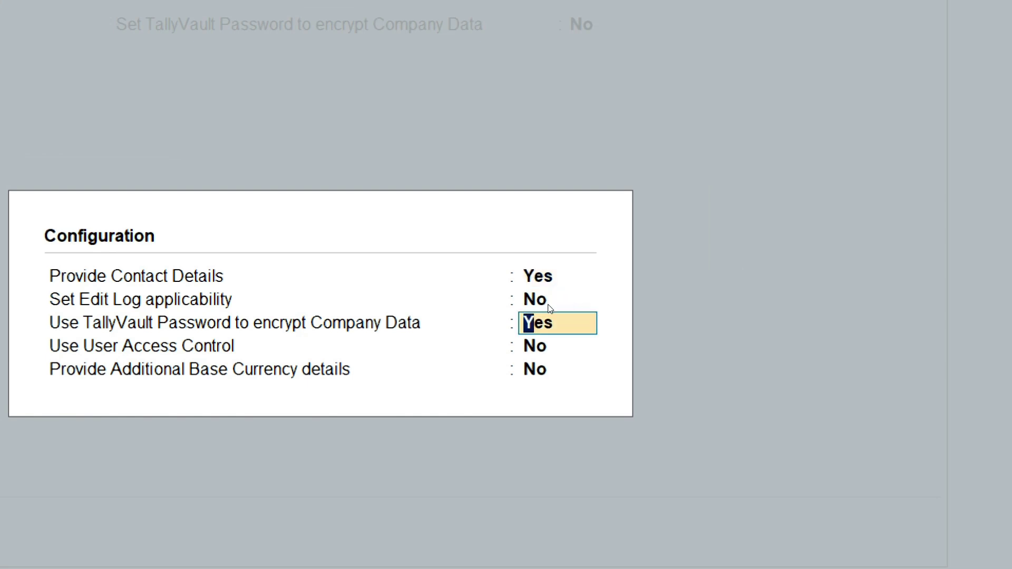
key("Return")
key("Return")
key("Return")
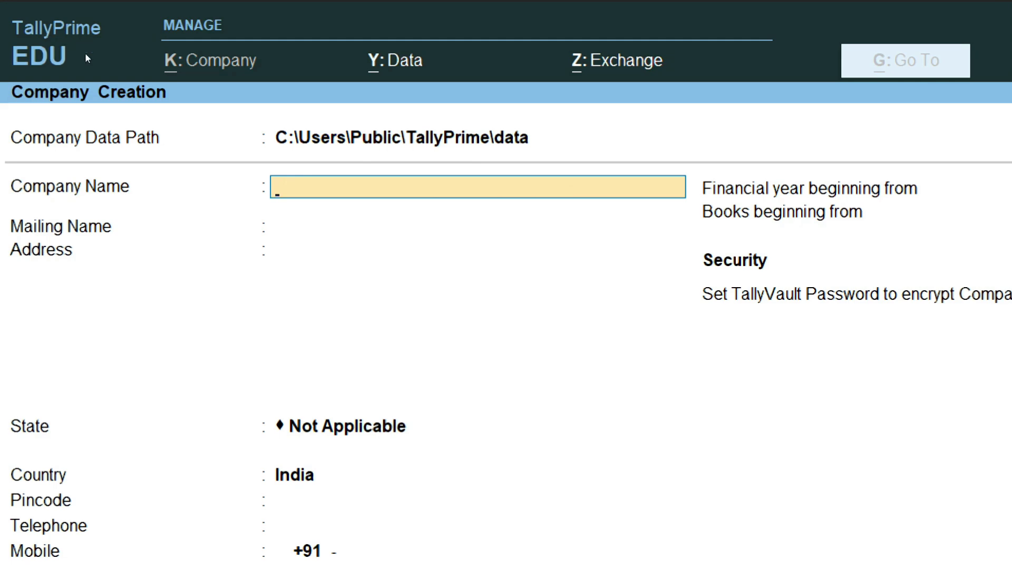
- Enter Manish Pvt Ltd. as the company name and keep it as the mailing name
type("Manish")
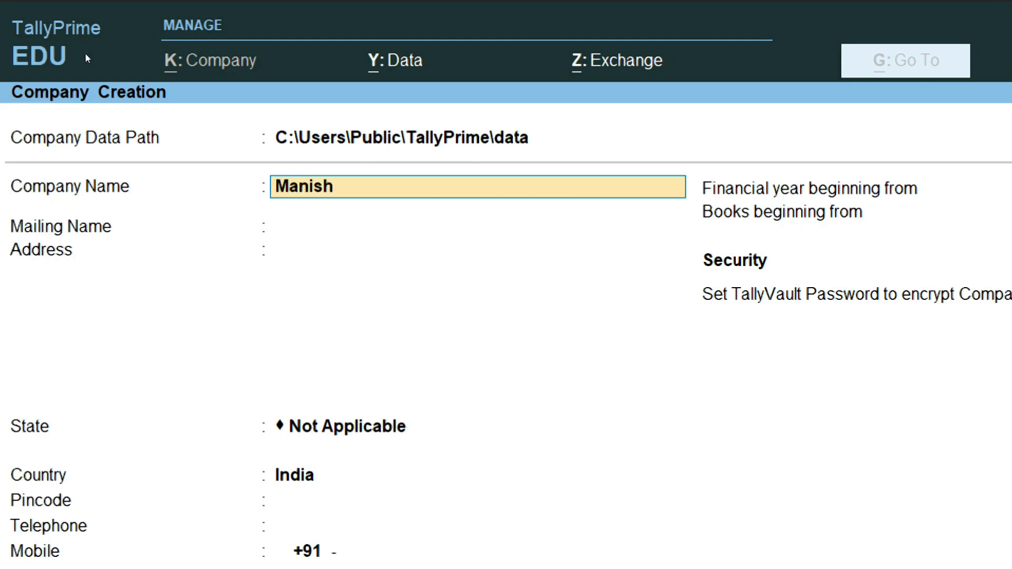
type(" Pvt Ltd.")
key("Return")
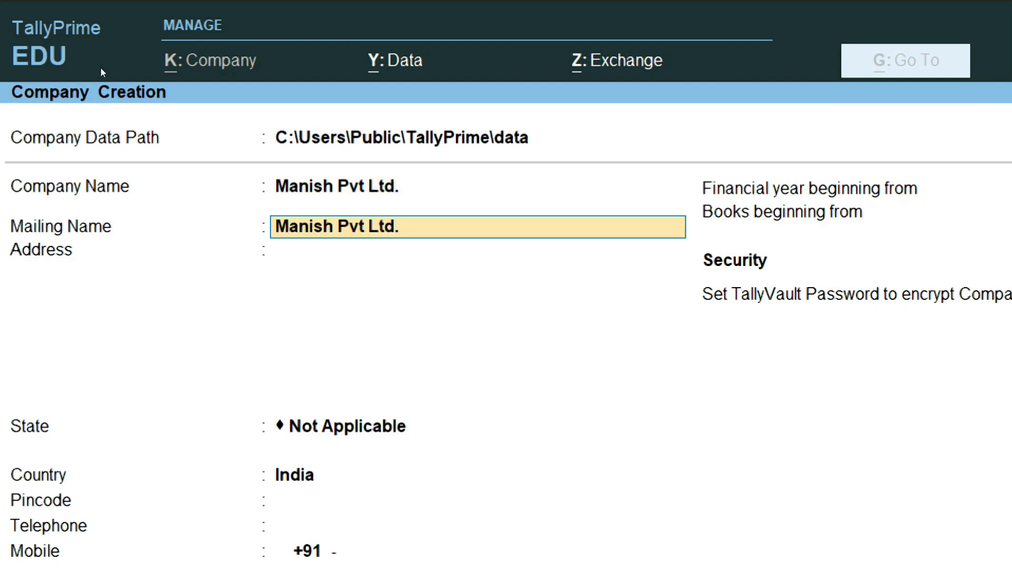
key("Return")
- Type the company's one-line street address, fixing a few typos along the way
type("Plot")
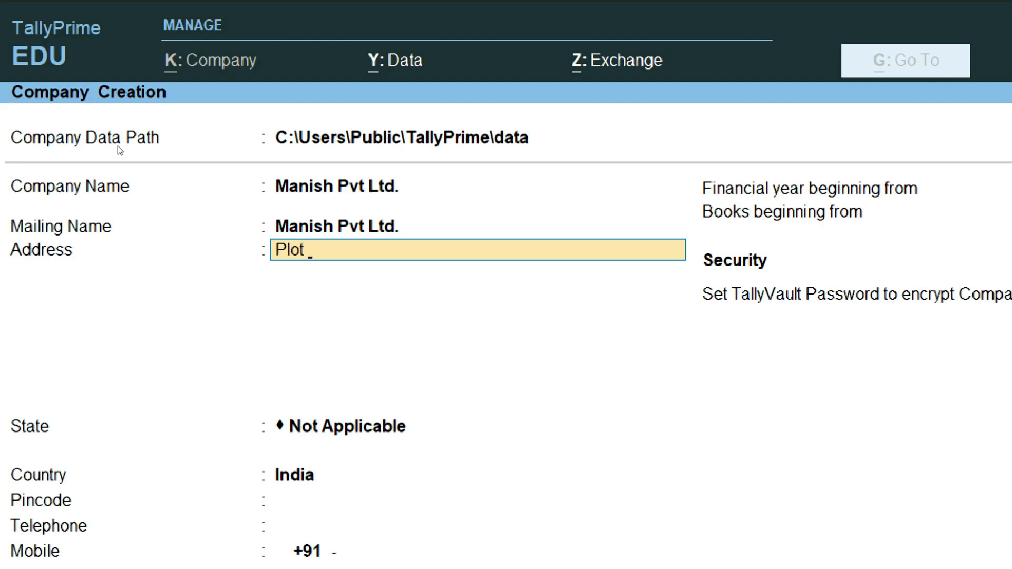
type(" No 478 Street")
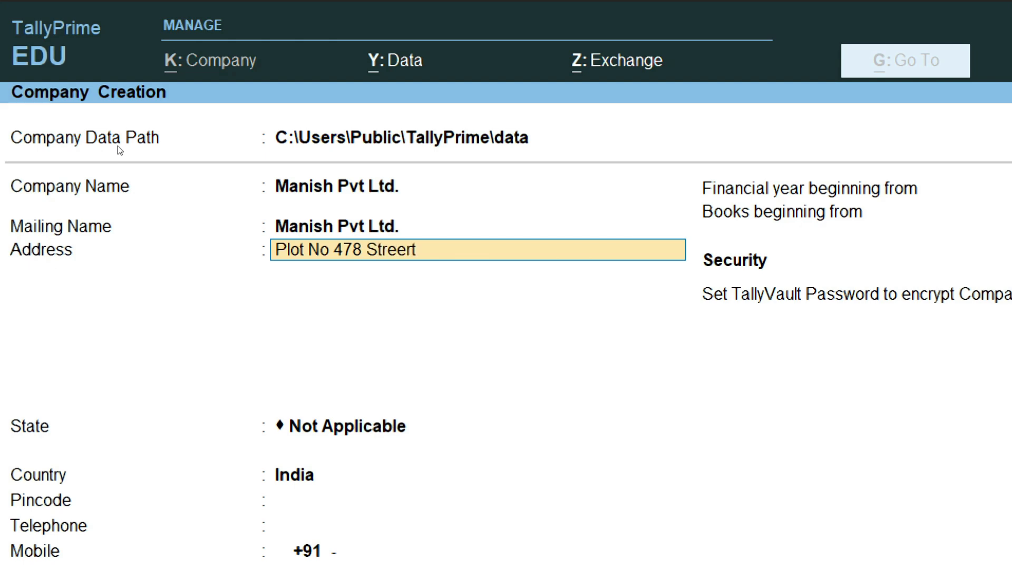
key("BackSpace")
type("r")
key("BackSpace")
key("BackSpace")
type("et No 14")
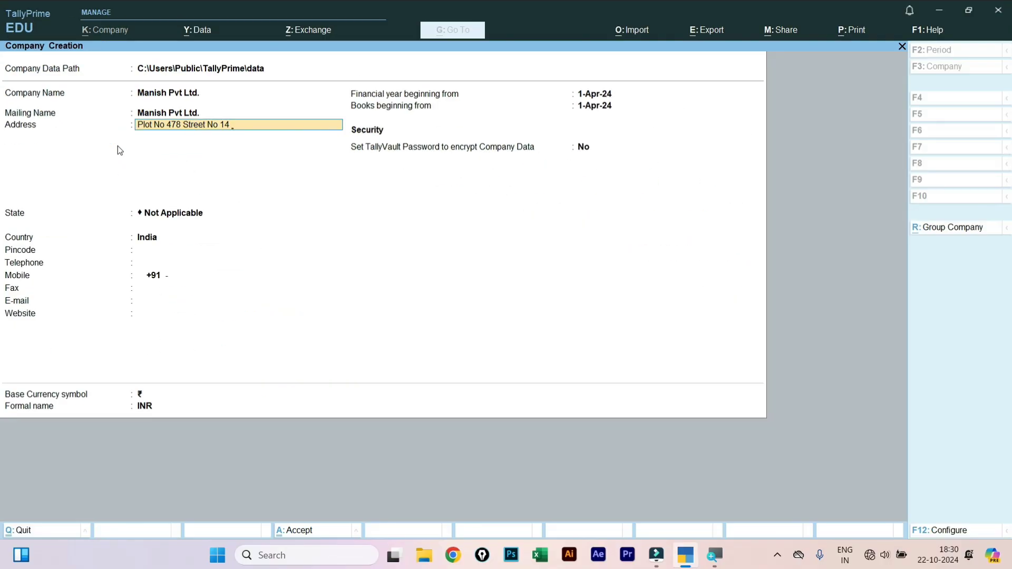
type("Near Xyz School Delhi")
key("Return")
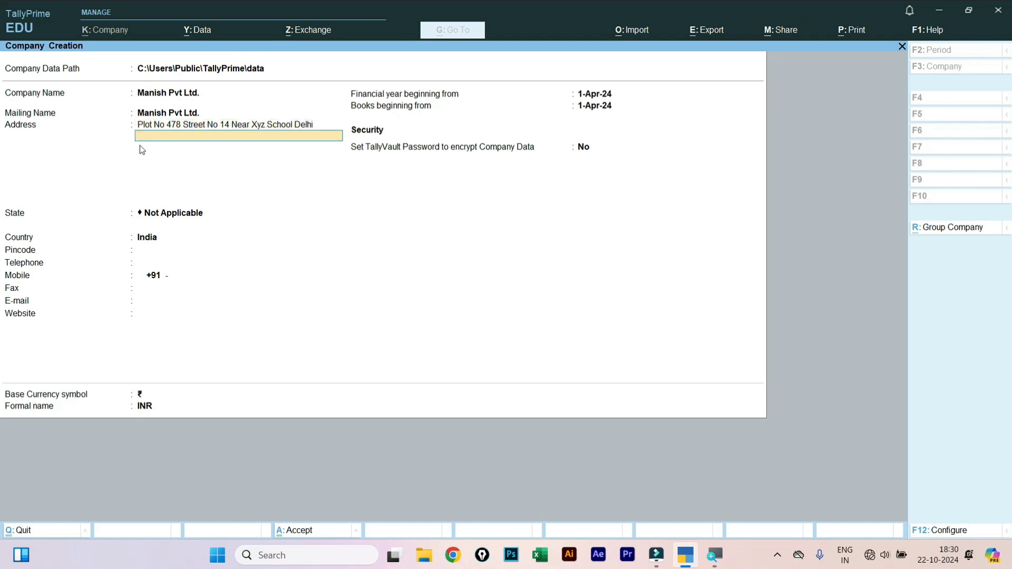
key("Return")
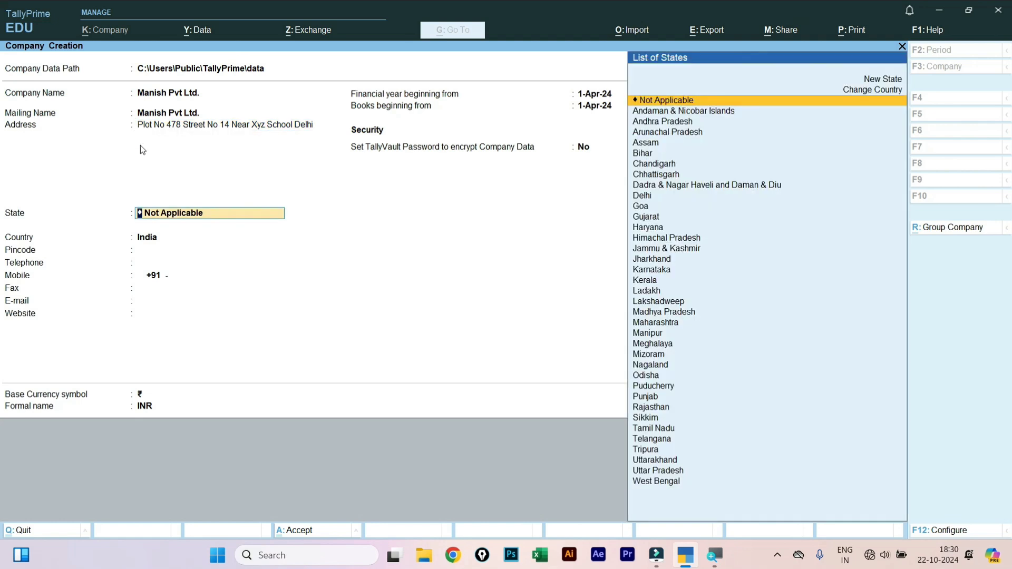
- Set the state to Delhi and fill in the pincode, telephone and mobile numbers
type("Delhi")
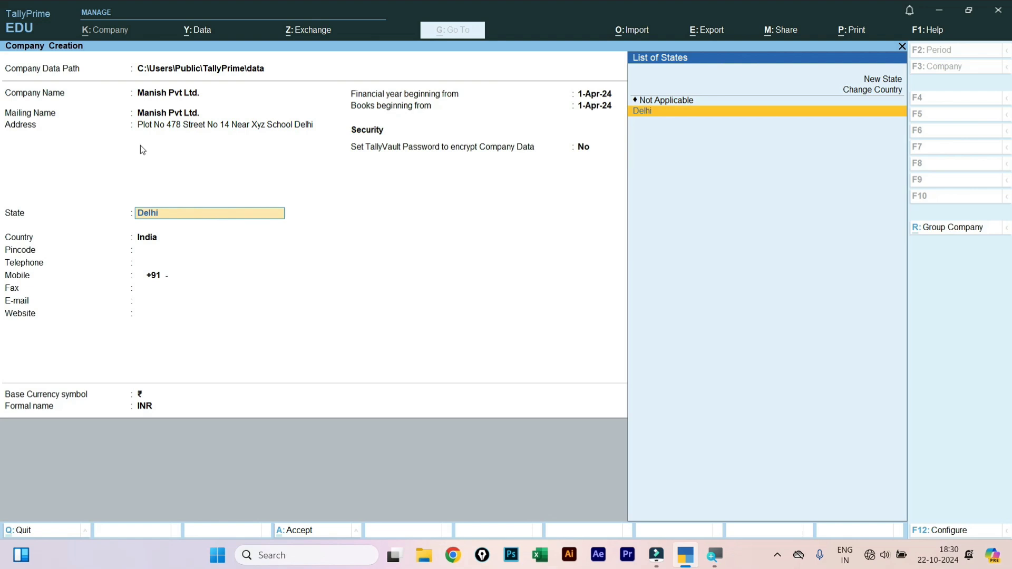
key("Return")
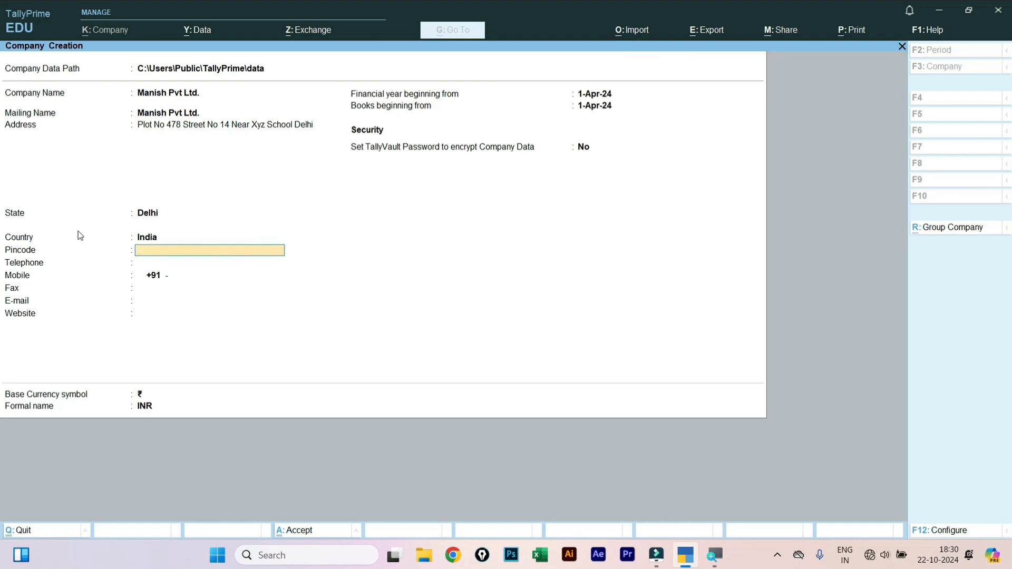
type("110045")
key("Return")
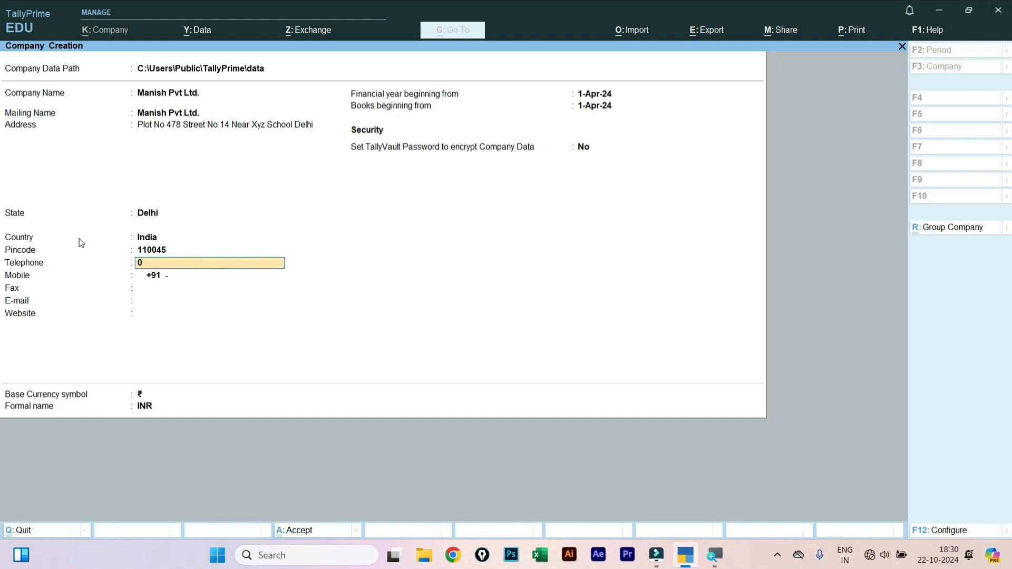
key("Return")
type("6859995")
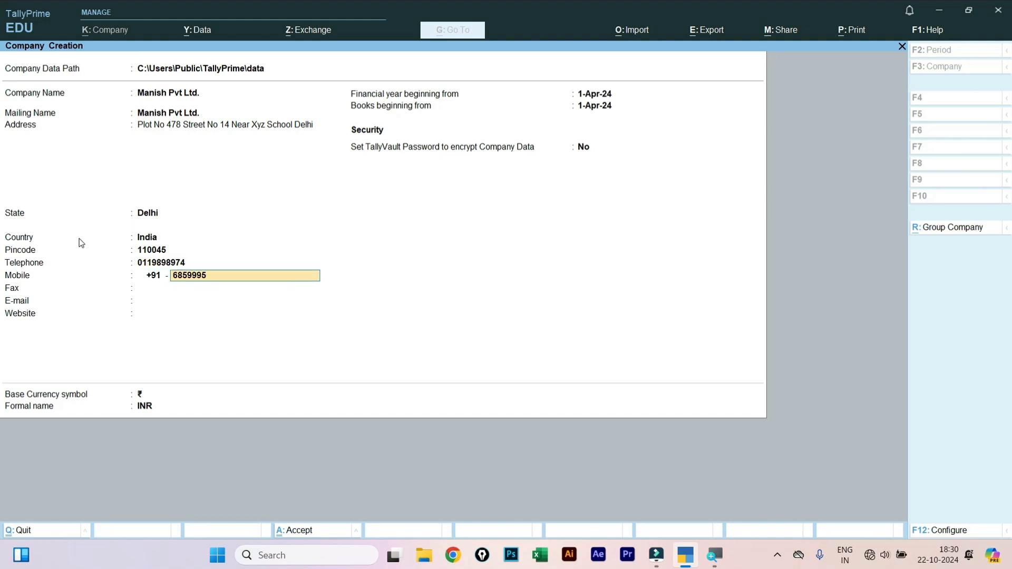
type("49")
key("Return")
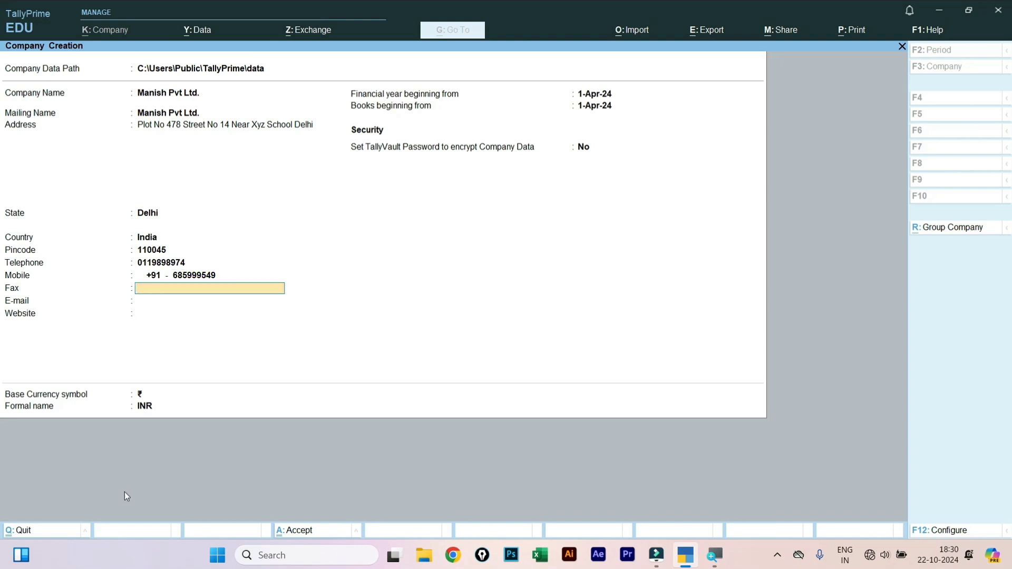
- Leave fax, e-mail and website blank and set TallyVault encryption to Yes
key("Return")
key("Return")
key("Return")
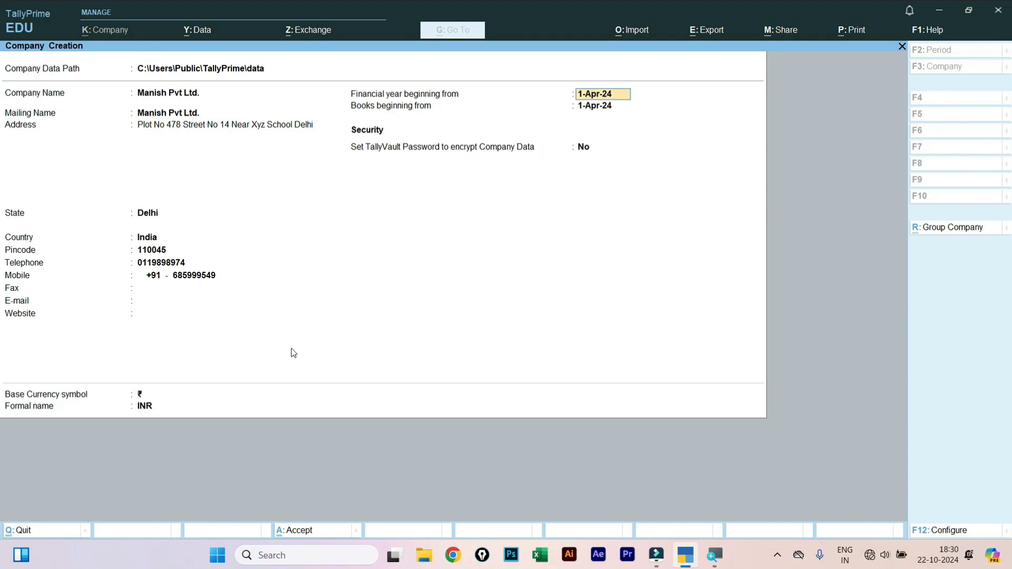
key("Return")
key("Return")
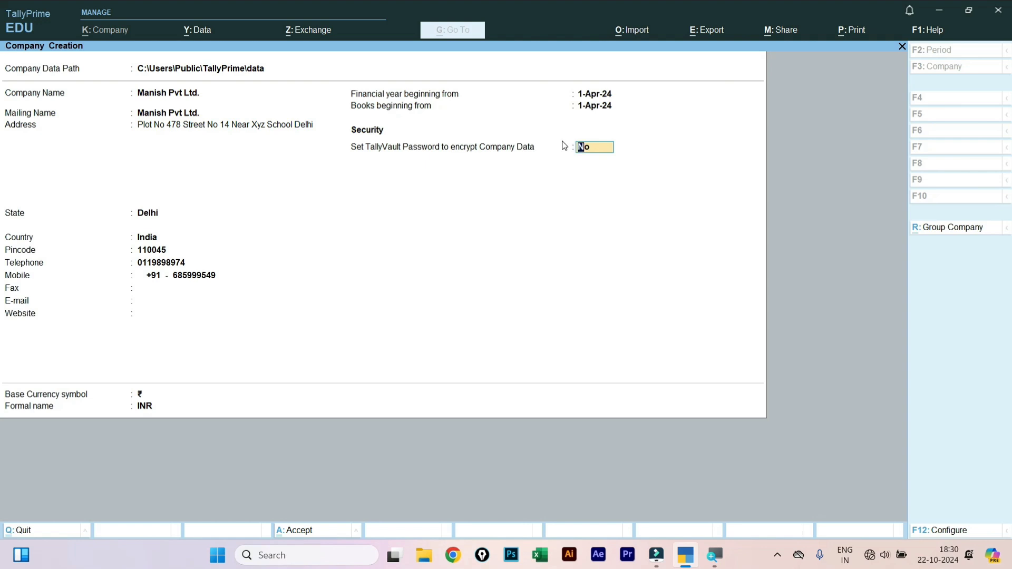
type("y")
key("Return")
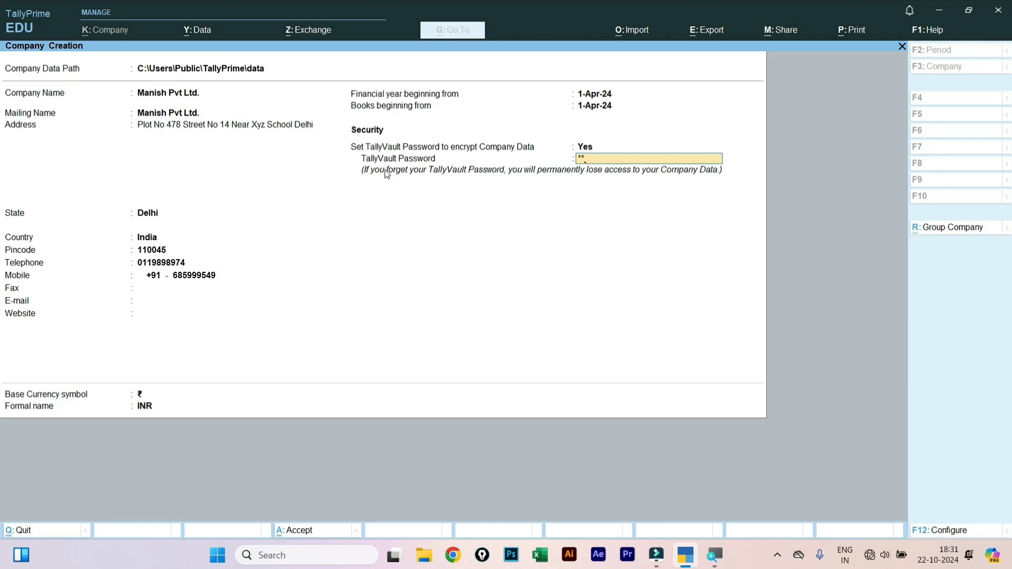
- Enter and confirm the TallyVault password, then accept the Manish Pvt Ltd. company form
key("Return")
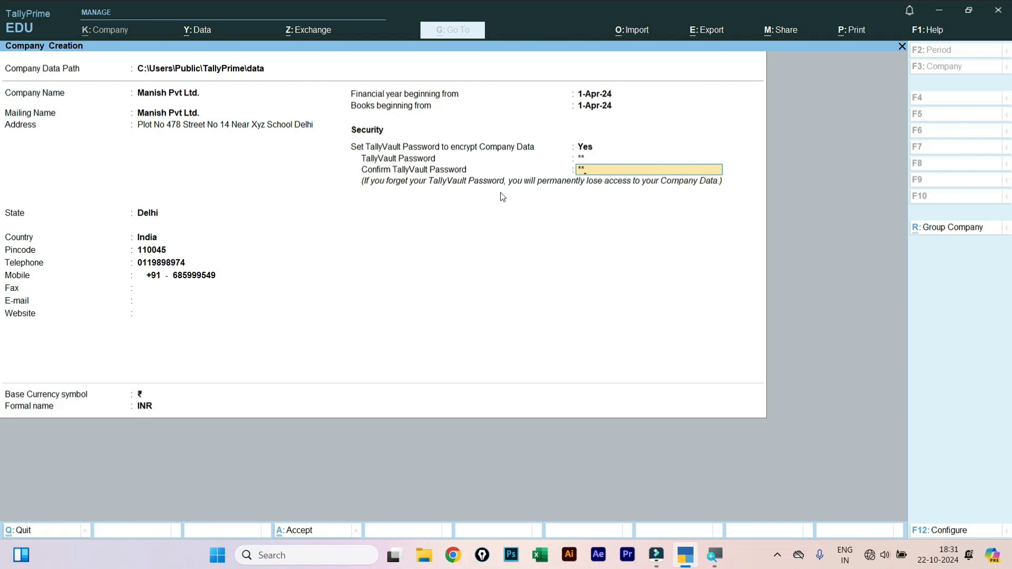
key("Return")
key("Return")
key("Return")
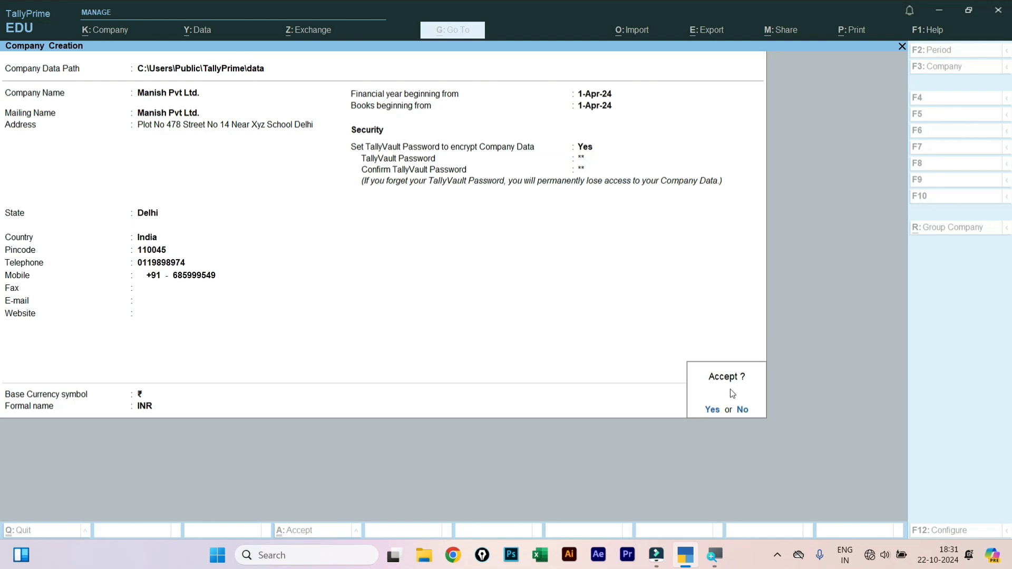
left_click(713, 411)
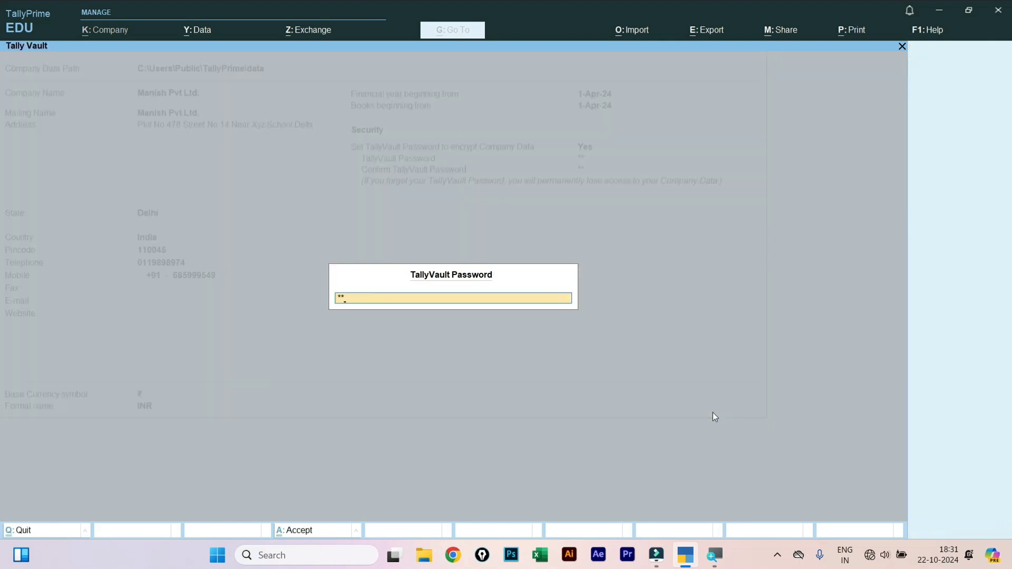
- Unlock the company with its TallyVault password and quit the features screen unchanged
key("Return")
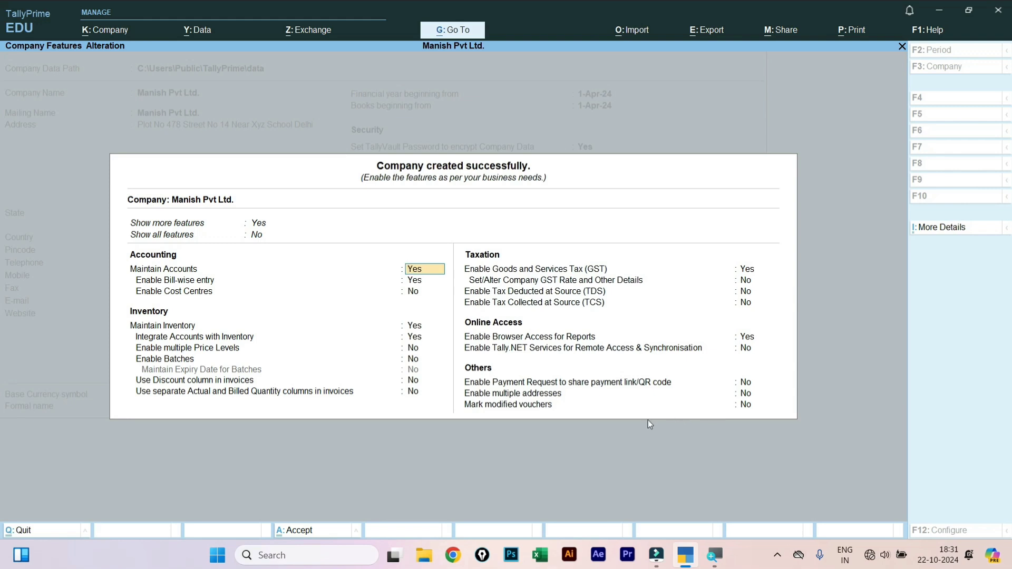
key("BackSpace")
key("Escape")
key("y")
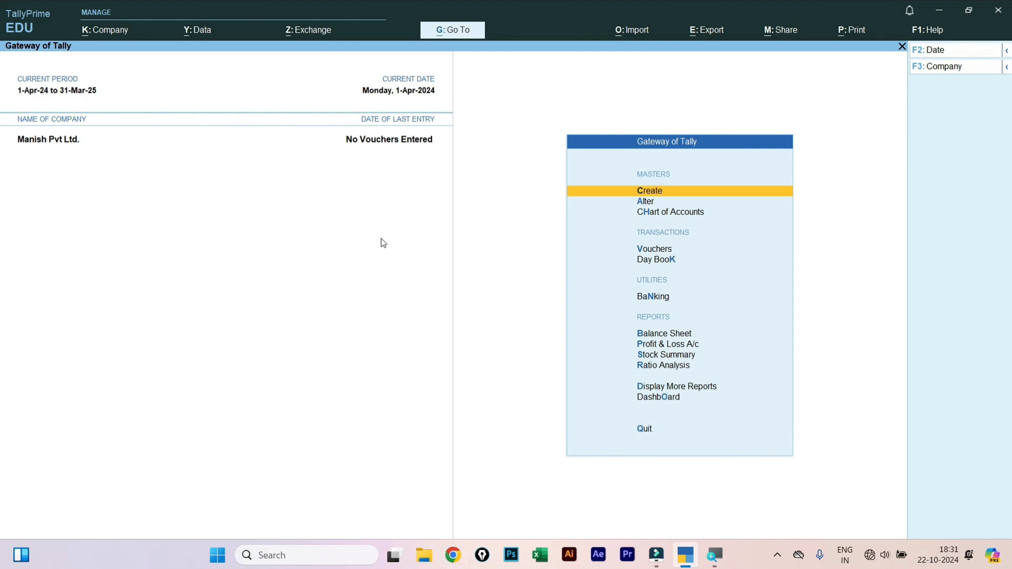
- Reopen the company features with F11 and quit them again without changes
key("F11")
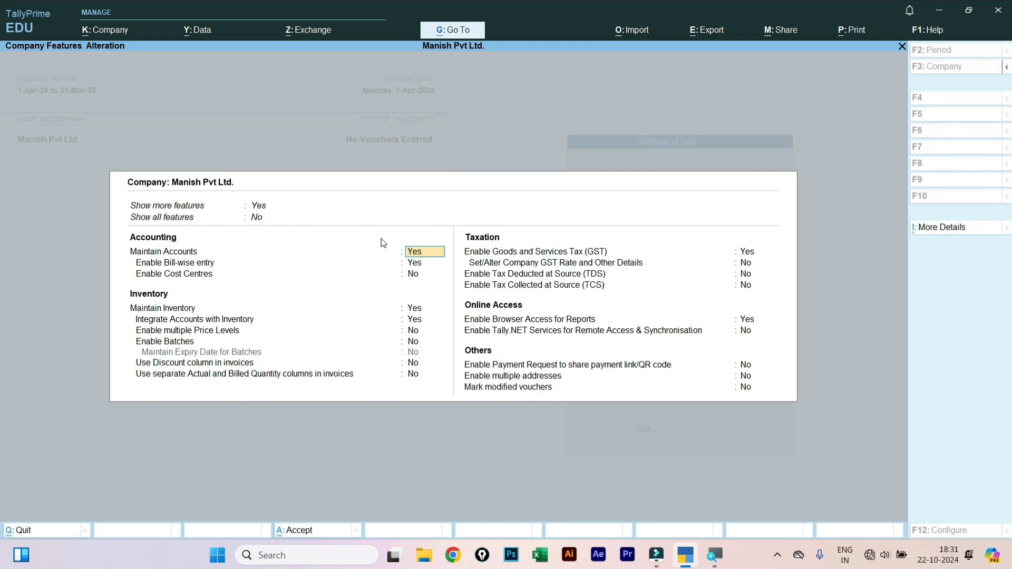
key("BackSpace")
key("Escape")
key("y")
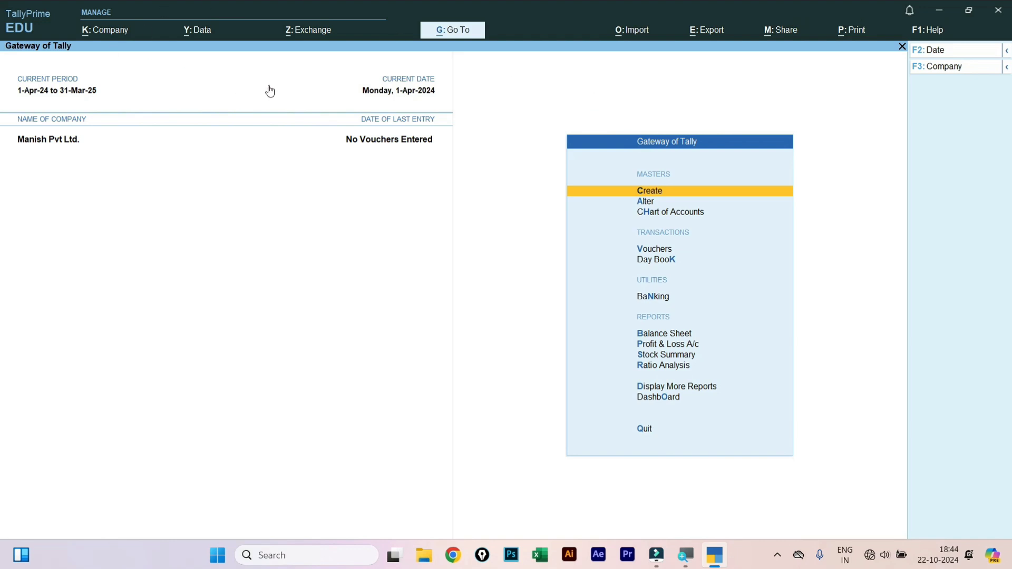
- Alter Manish Pvt Ltd. to replace its mobile number with the new one and save
key("alt+k")
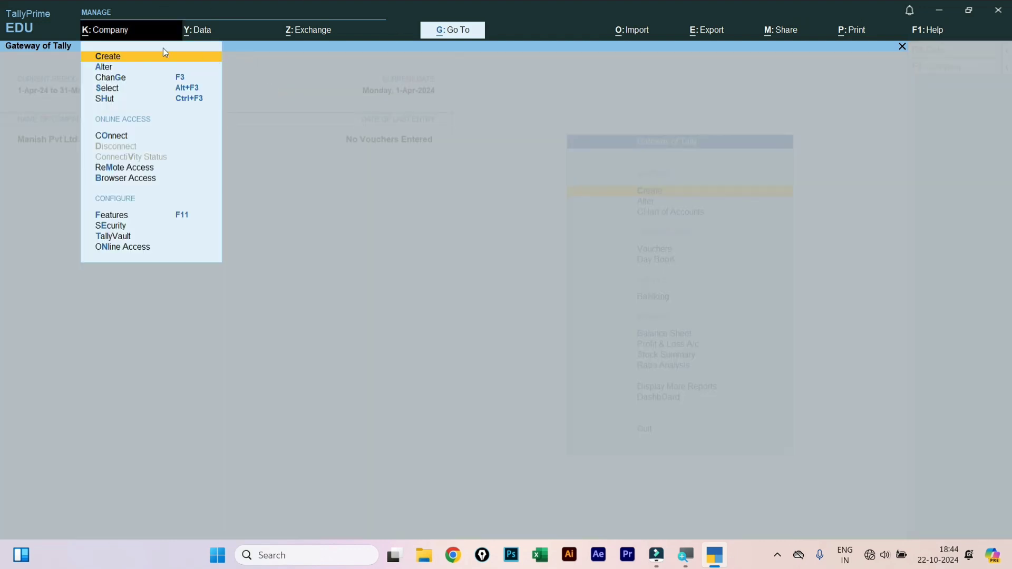
left_click(104, 67)
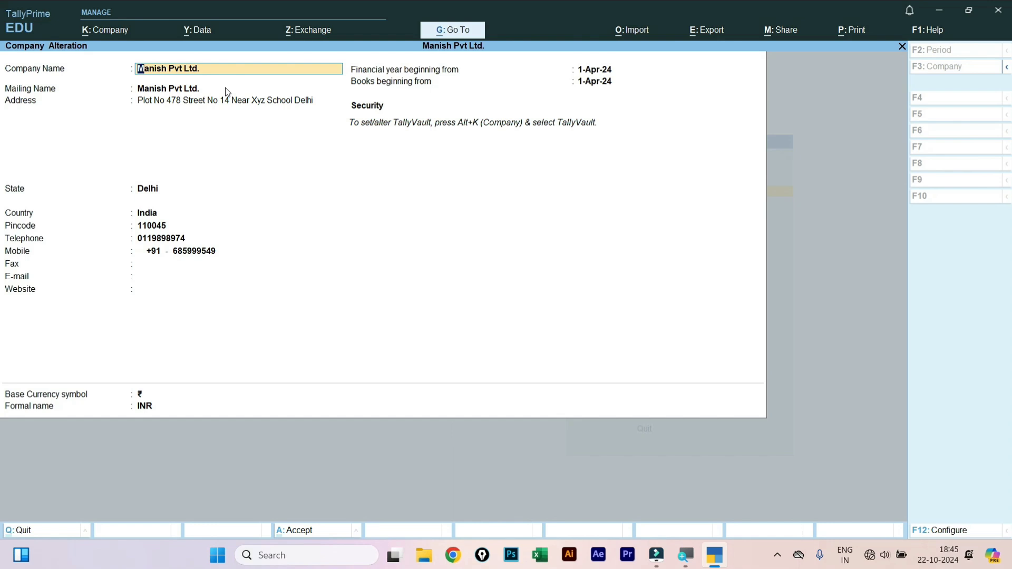
key("Return")
key("Return")
key("Return")
key("Return")
key("Return")
key("Return")
key("Return")
key("Return")
key("Return")
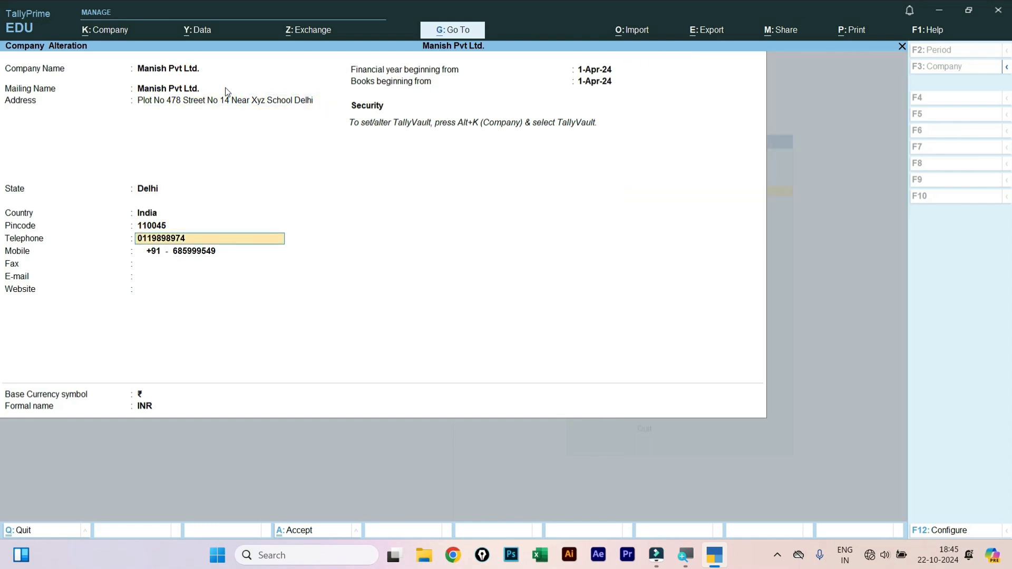
key("Return")
key("Up")
key("Up")
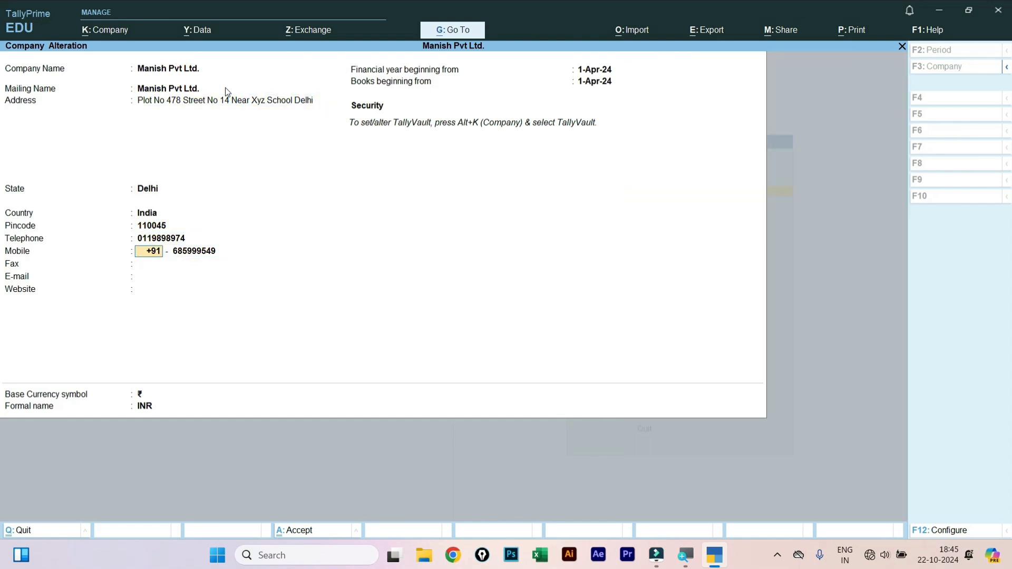
key("Up")
key("Return")
key("Return")
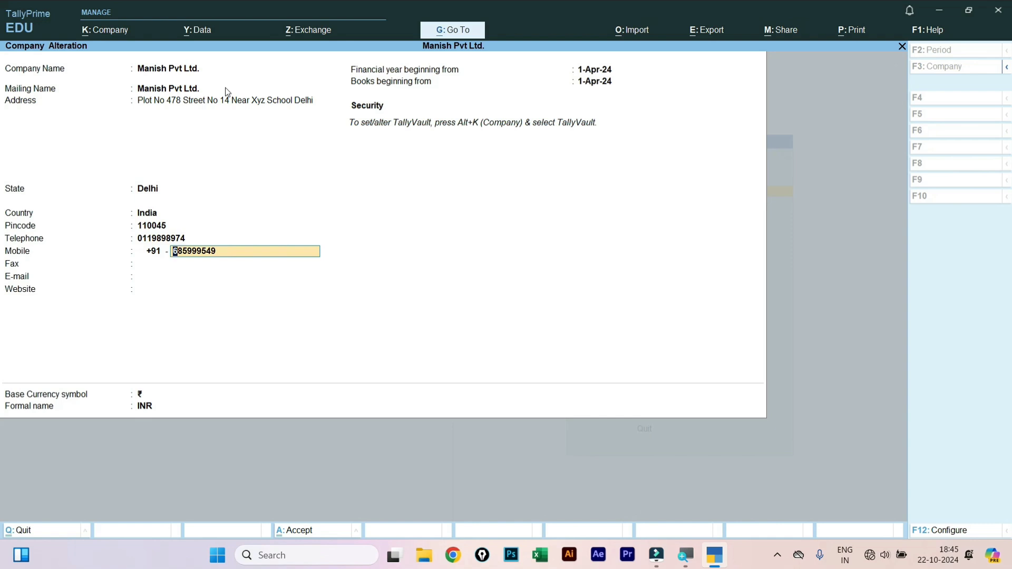
type("987654321")
key("Return")
key("Return")
key("Return")
key("Return")
key("Return")
key("Return")
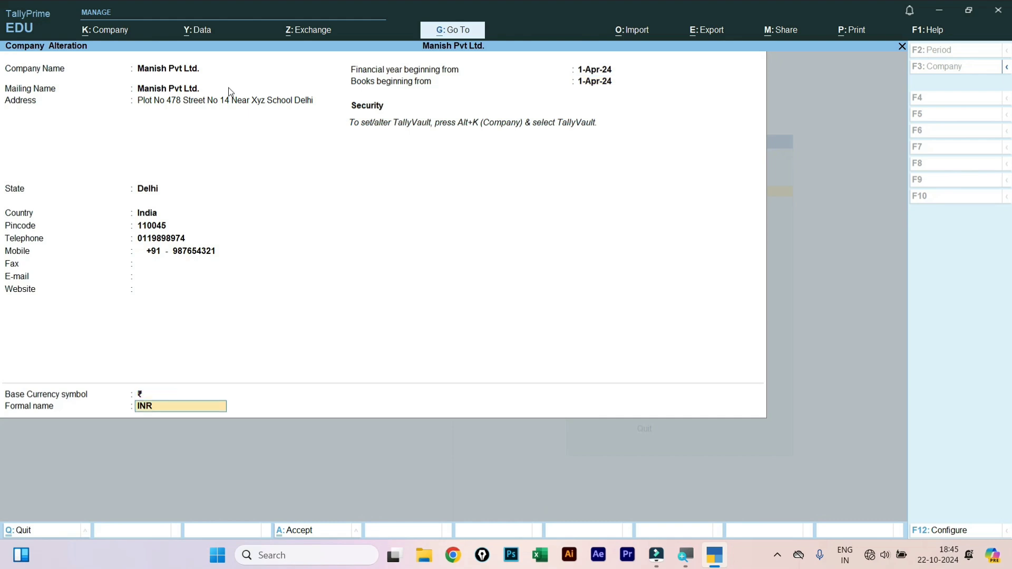
key("Return")
key("Return")
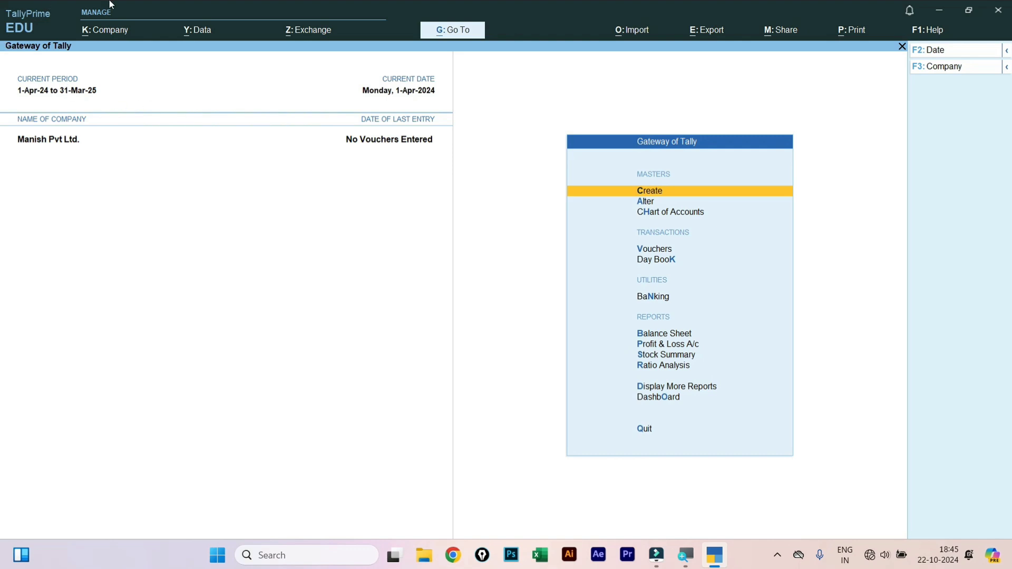
- Choose TallyVault from the Company menu (Alt+K)
key("alt+k")
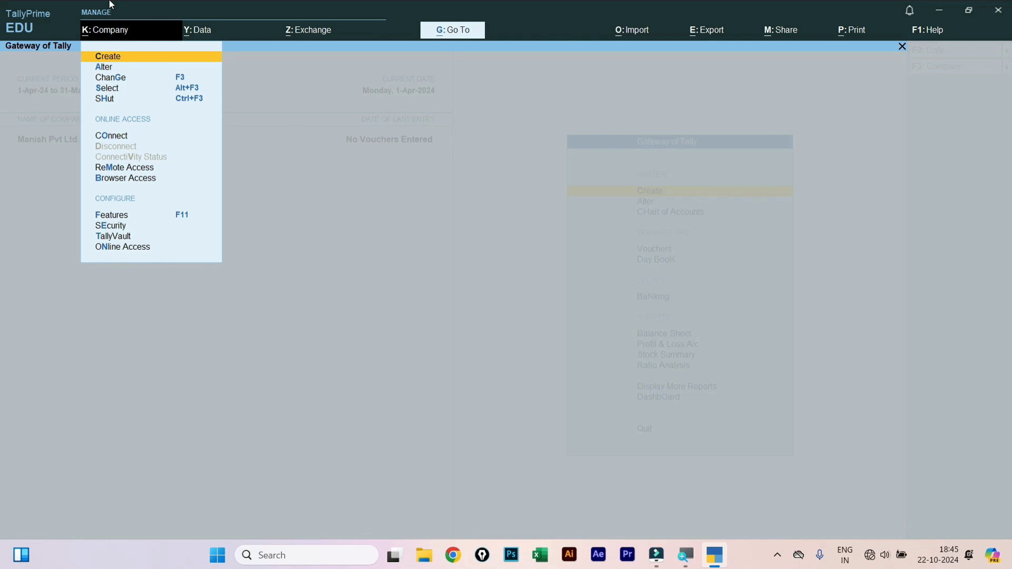
key("Down")
key("Down")
key("Down")
key("Down")
key("Down")
key("Down")
key("Down")
key("Down")
key("Down")
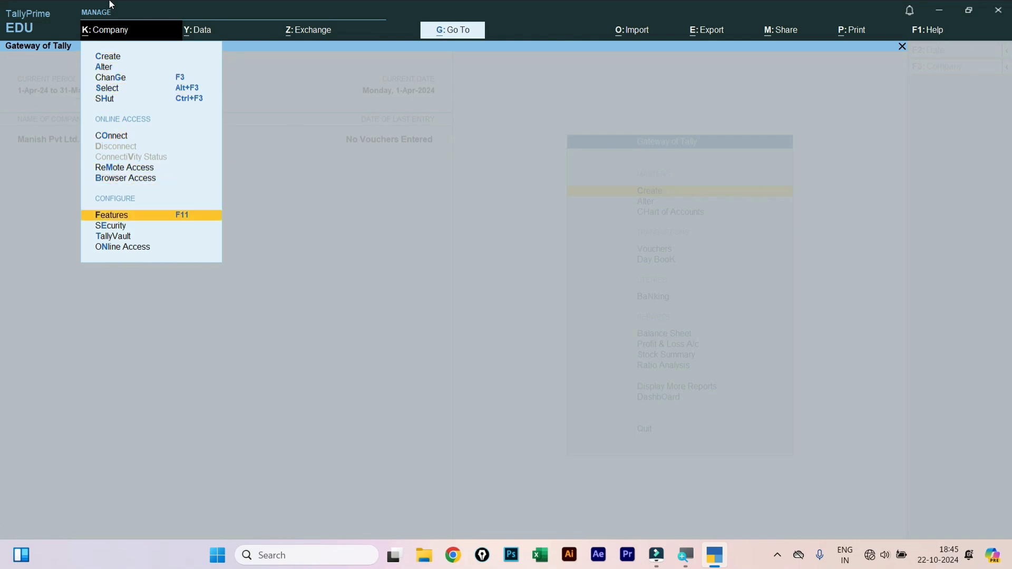
key("Down")
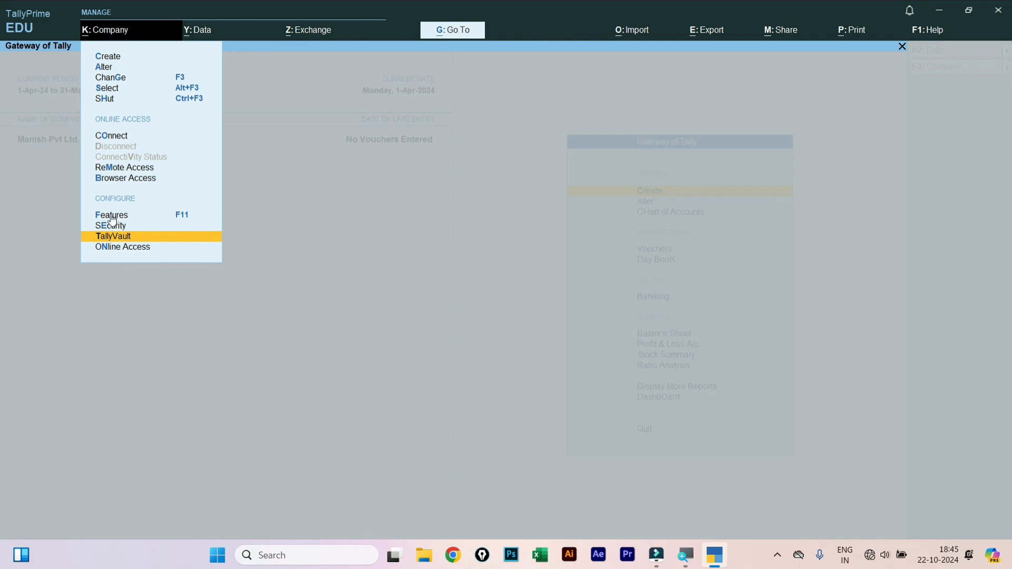
key("Return")
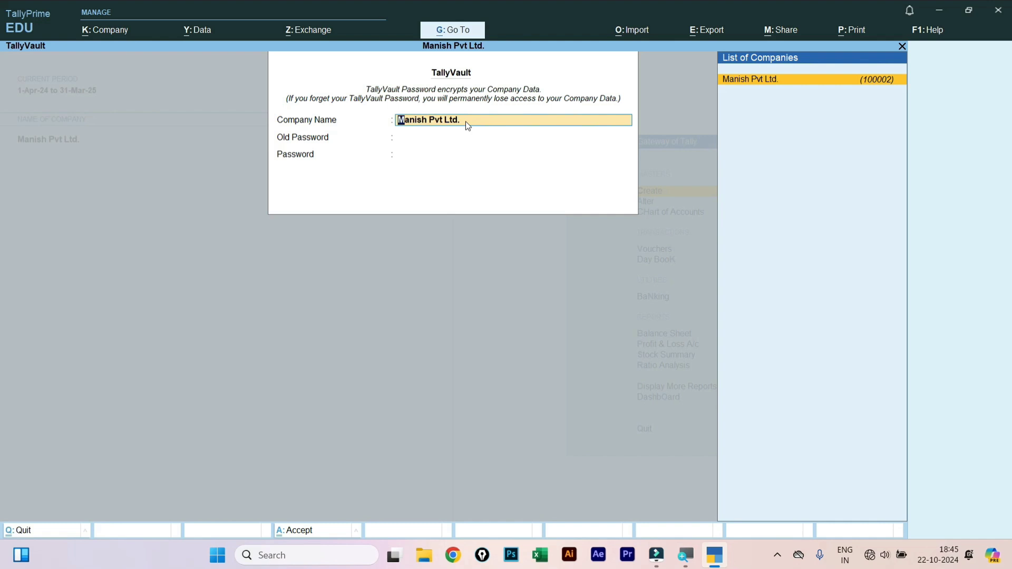
- For Manish Pvt Ltd., fill in the old TallyVault password, then the new one twice
key("Return")
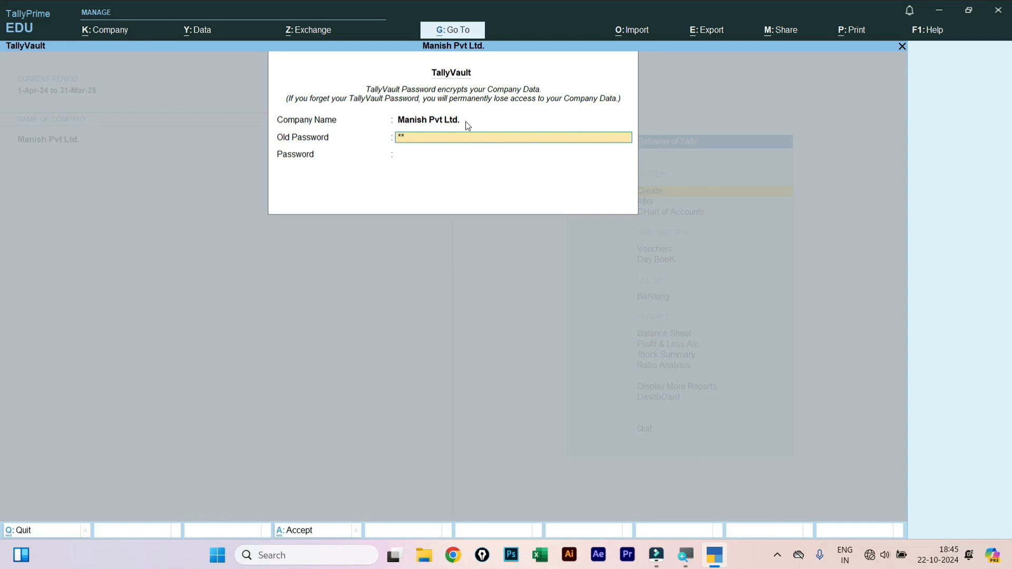
key("Return")
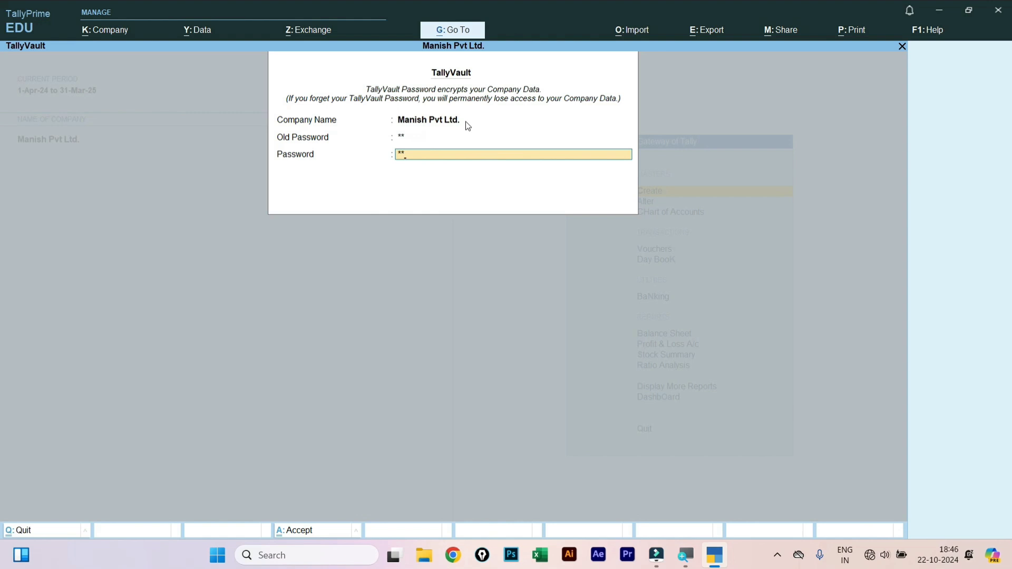
key("Return")
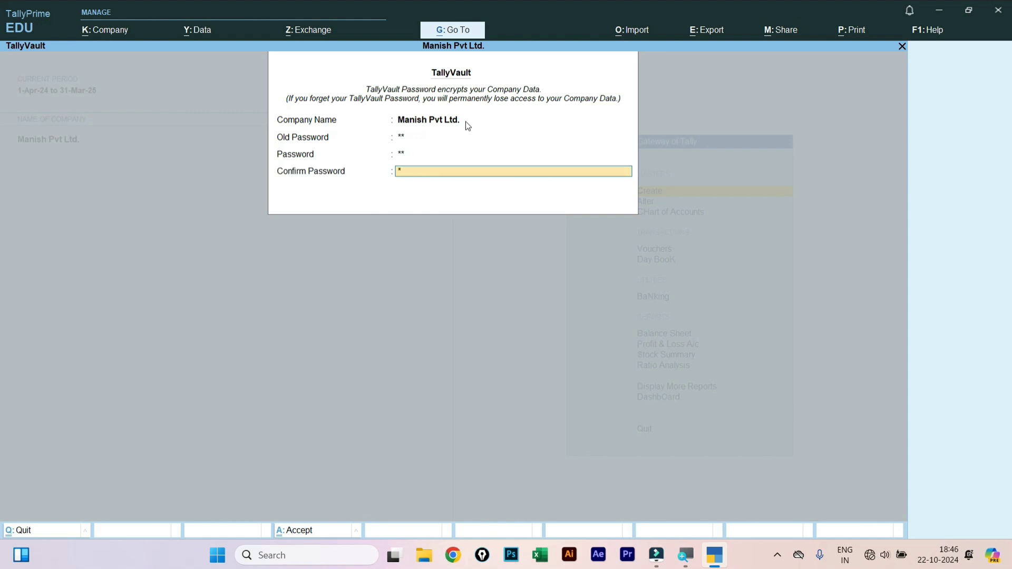
key("Return")
key("Return")
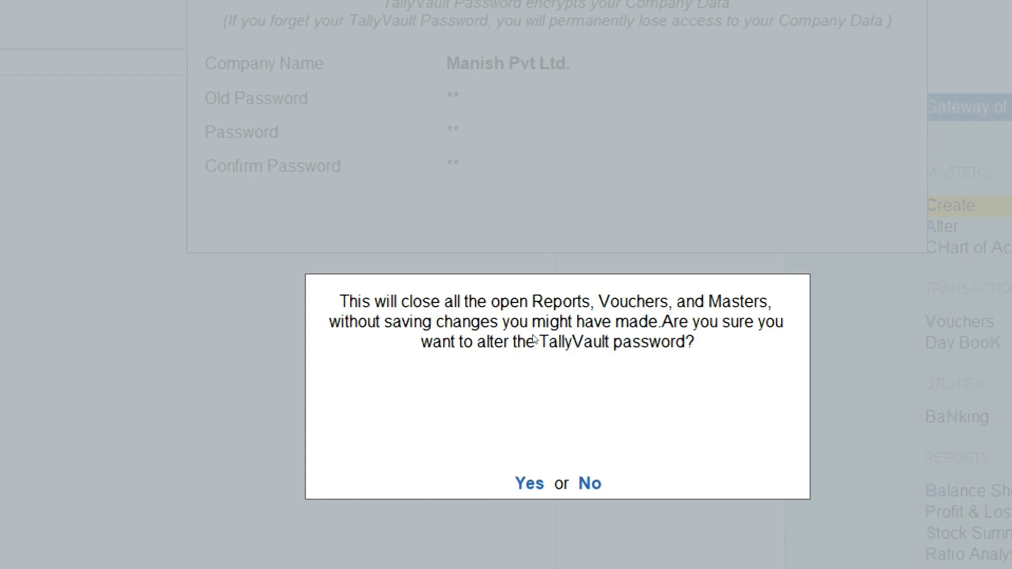
- Confirm the password change, decline a company copy, and reopen with the new password
key("y")
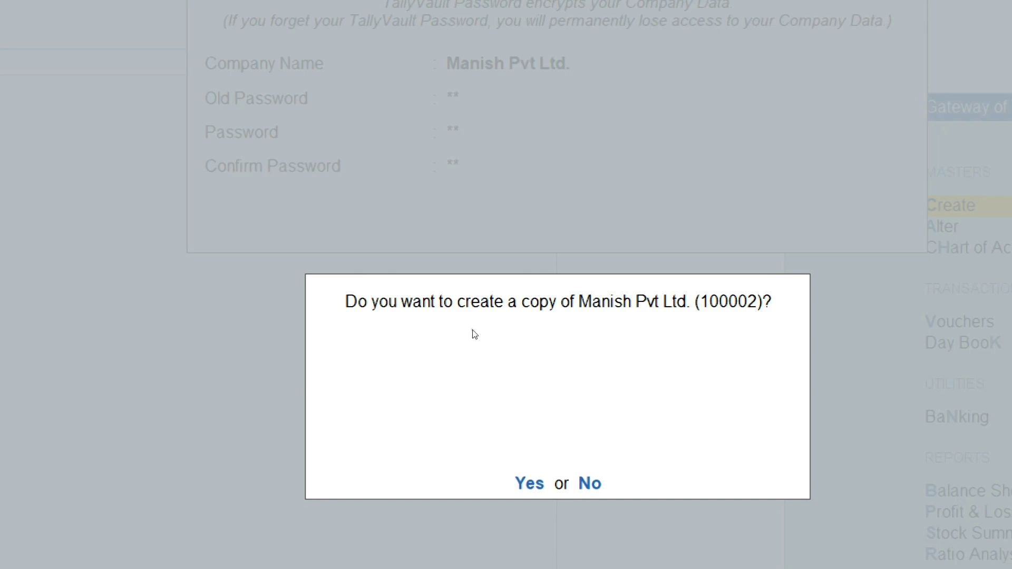
key("n")
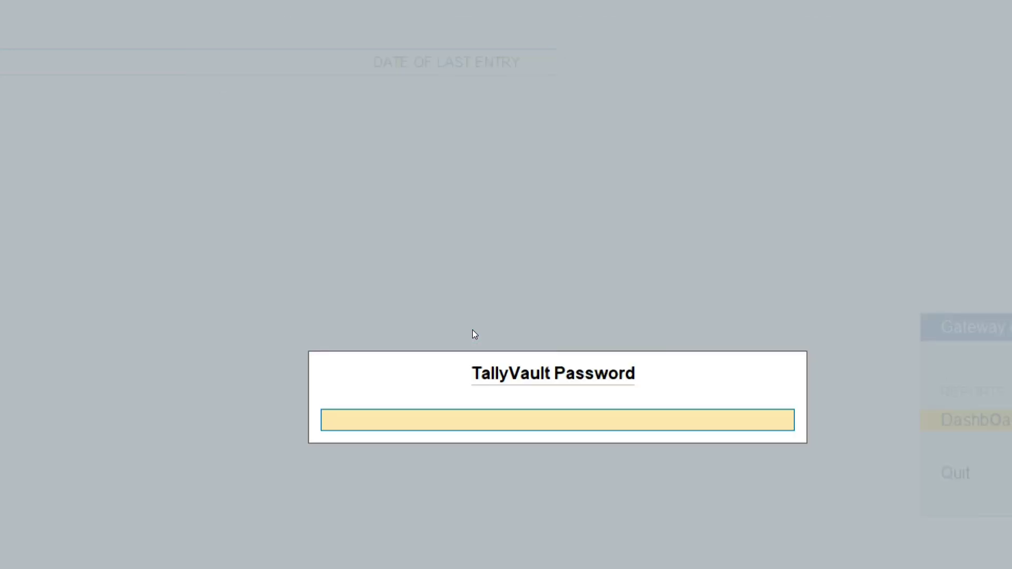
type("**")
key("Return")
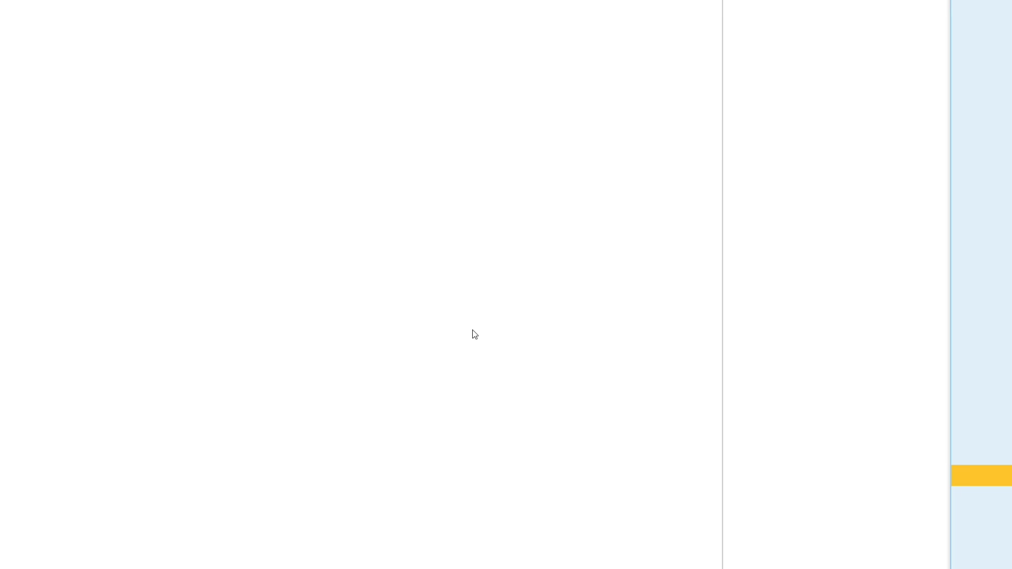